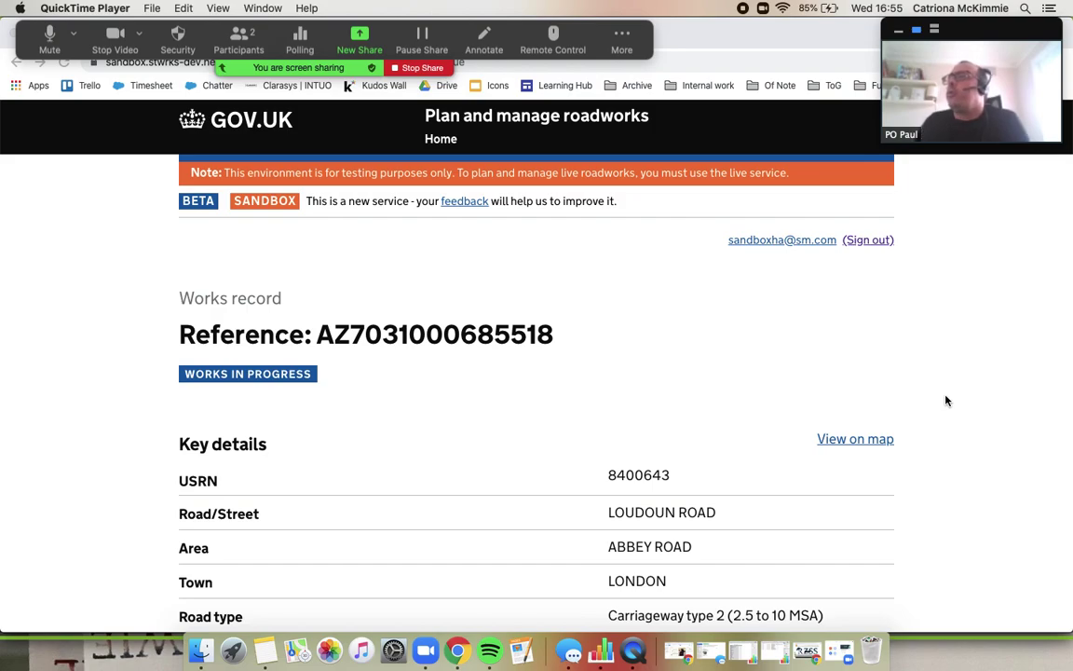
Start adding an inspection to the Loudoun Road works record
{"action": "scroll", "coordinate": [946, 401], "scroll_direction": "down", "scroll_amount": 5}
{"action": "scroll", "coordinate": [1014, 406], "scroll_direction": "down", "scroll_amount": 10}
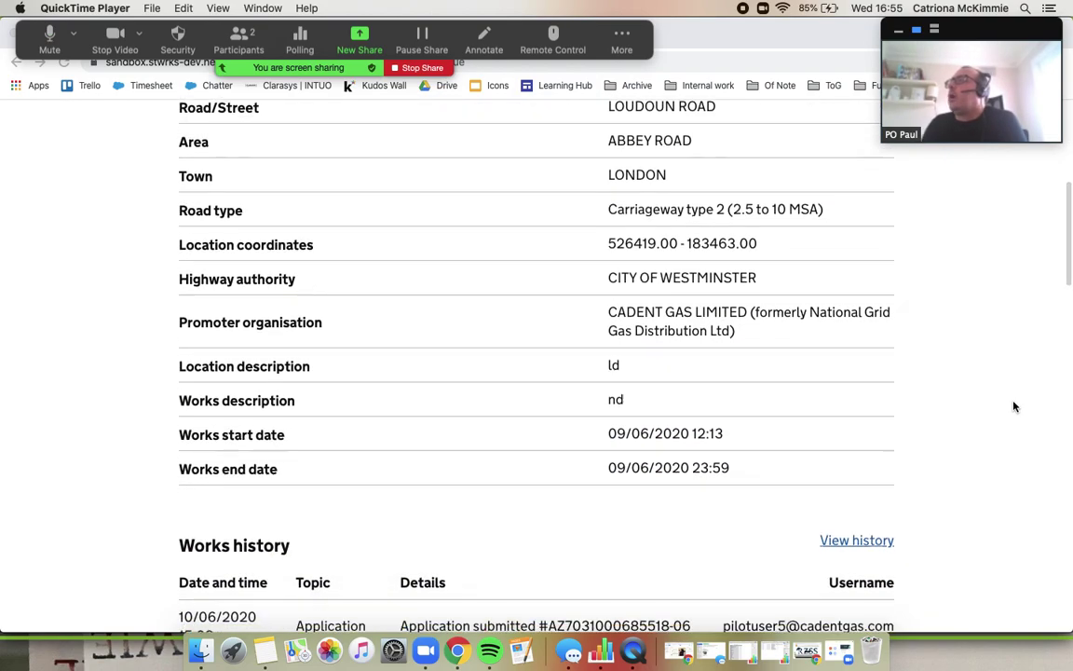
{"action": "scroll", "coordinate": [1014, 406], "scroll_direction": "down", "scroll_amount": 7}
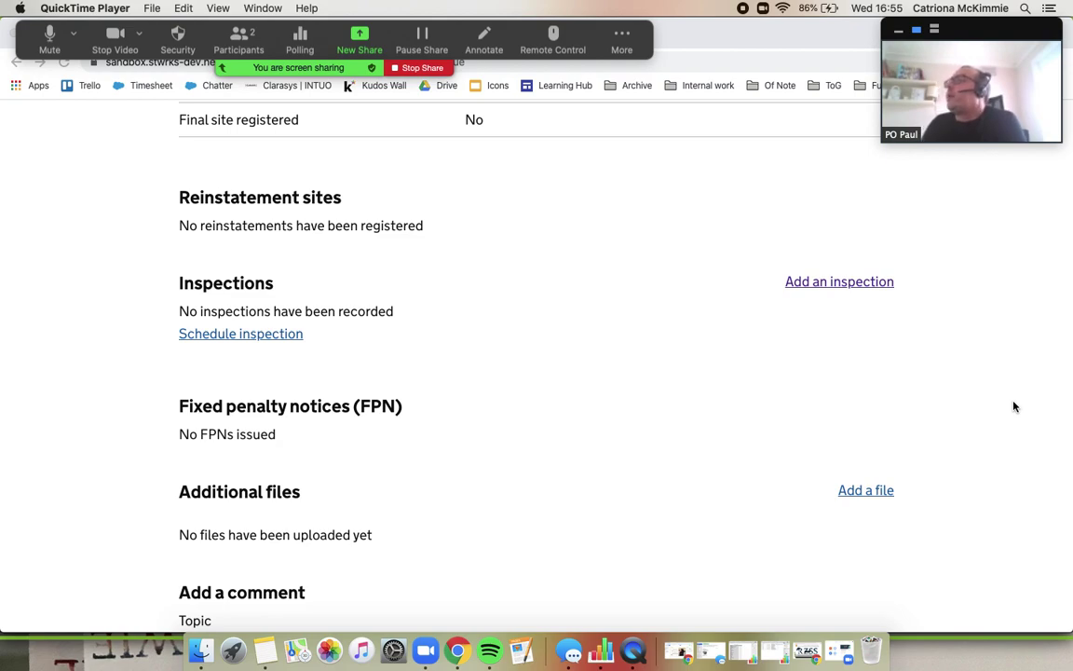
{"action": "left_click", "coordinate": [864, 307]}
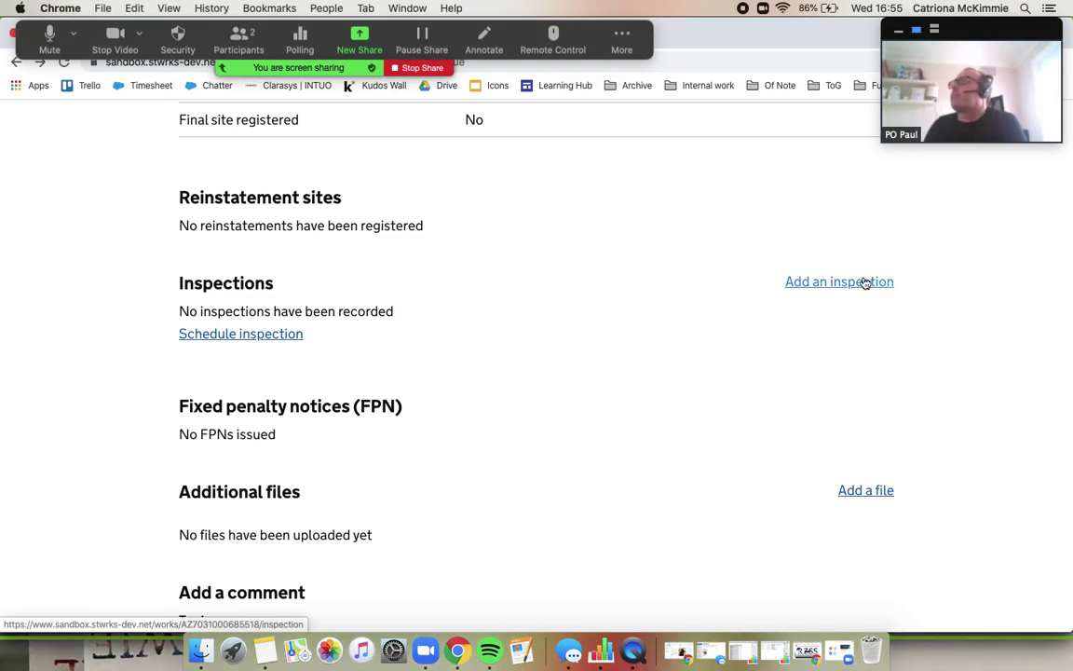
{"action": "left_click", "coordinate": [864, 282]}
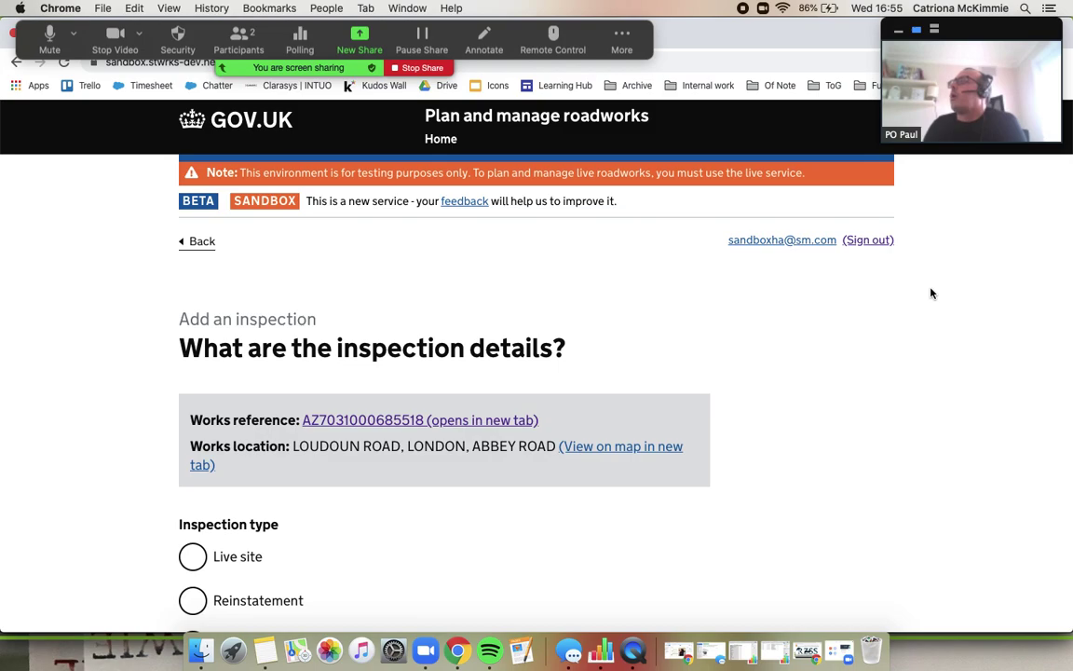
Set the inspection type to Reinstatement with the Routine category
{"action": "scroll", "coordinate": [929, 293], "scroll_direction": "down", "scroll_amount": 2}
{"action": "scroll", "coordinate": [929, 294], "scroll_direction": "down", "scroll_amount": 3}
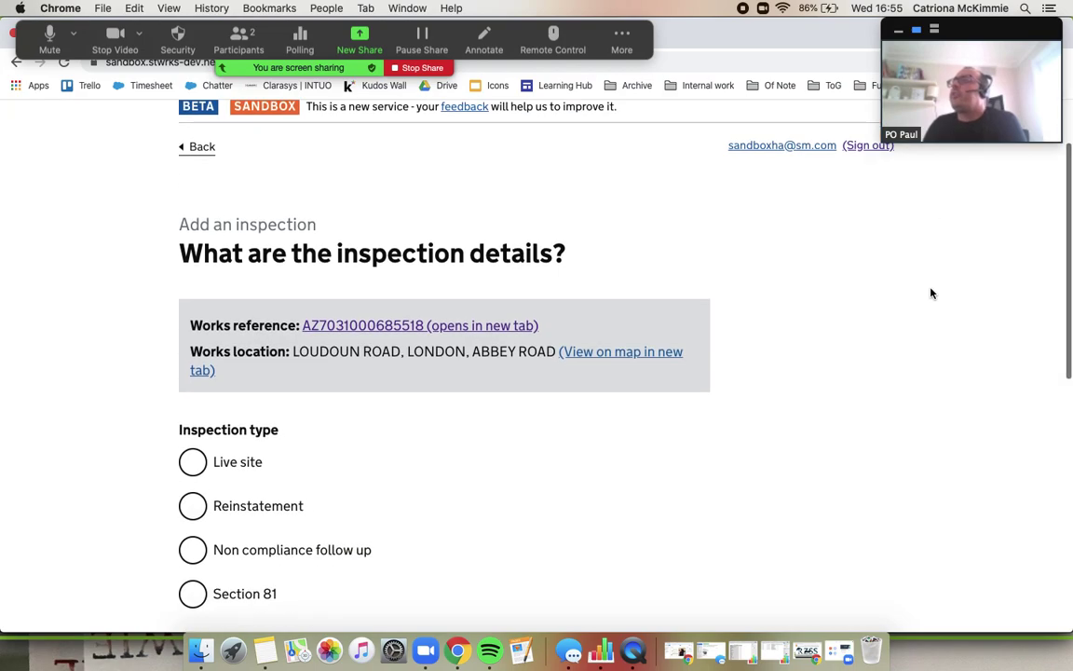
{"action": "scroll", "coordinate": [929, 293], "scroll_direction": "down", "scroll_amount": 2}
{"action": "scroll", "coordinate": [930, 294], "scroll_direction": "down", "scroll_amount": 2}
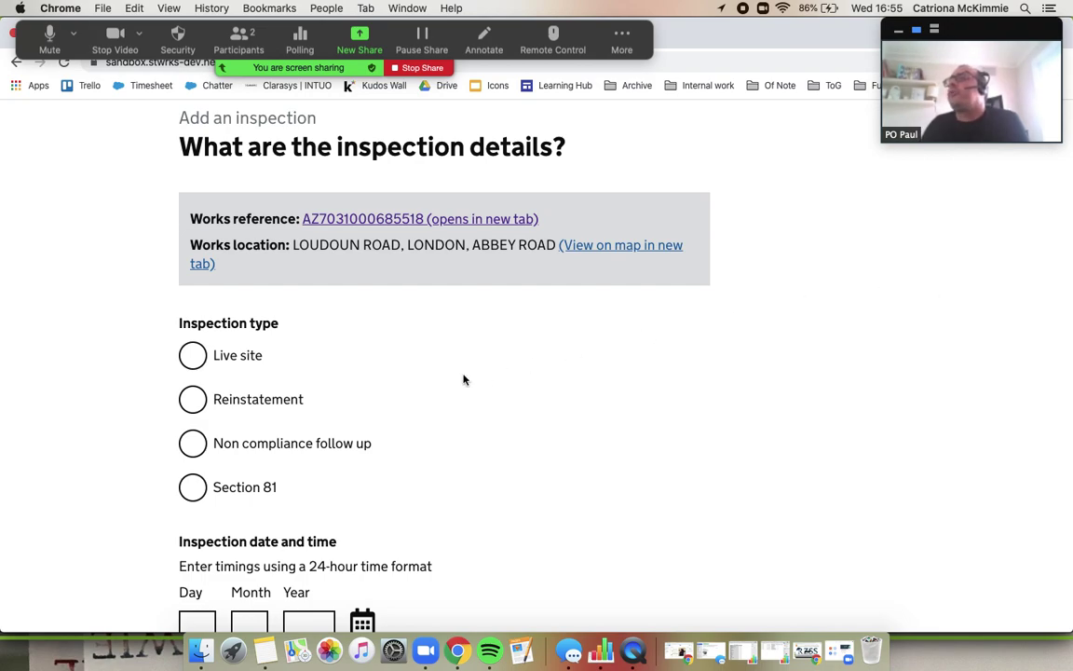
{"action": "left_click", "coordinate": [238, 359]}
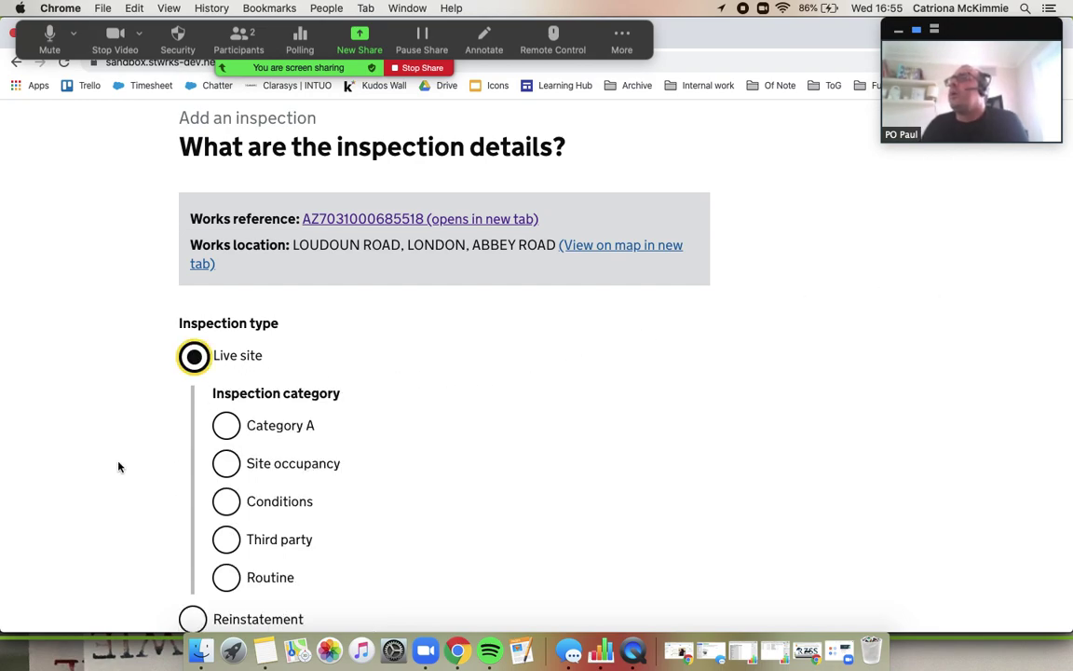
{"action": "scroll", "coordinate": [118, 466], "scroll_direction": "down", "scroll_amount": 3}
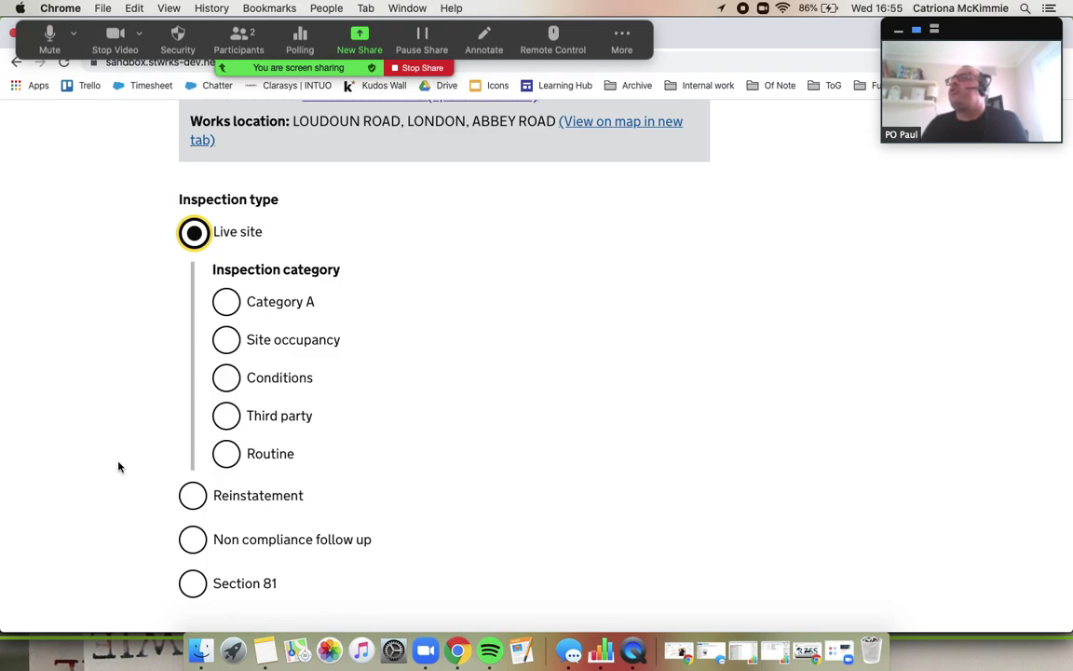
{"action": "left_click", "coordinate": [192, 496]}
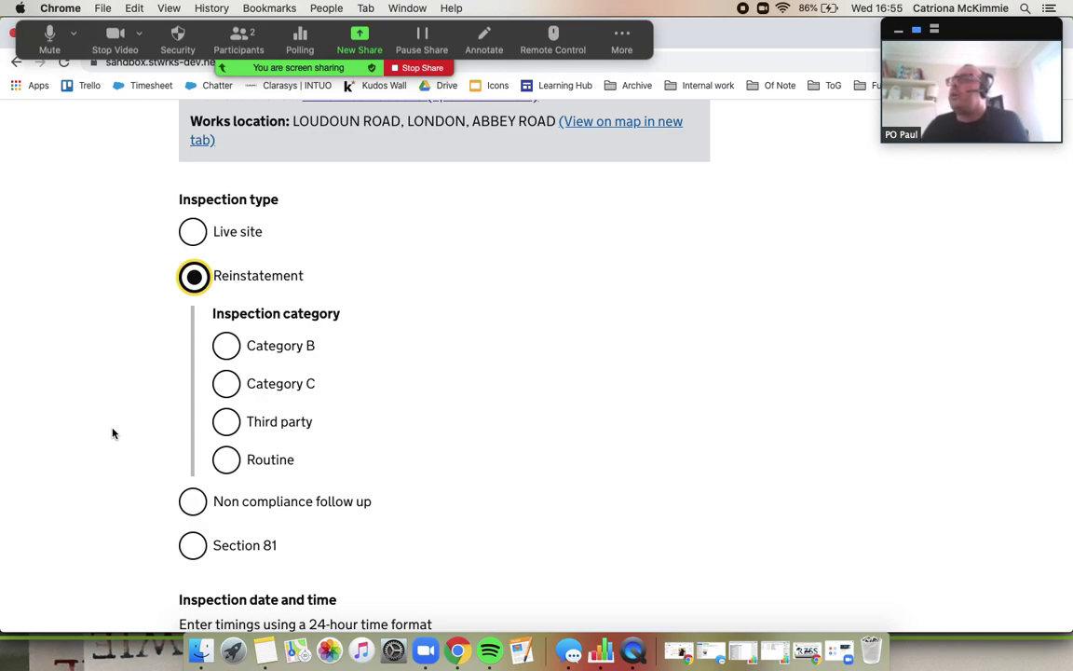
{"action": "left_click", "coordinate": [226, 459]}
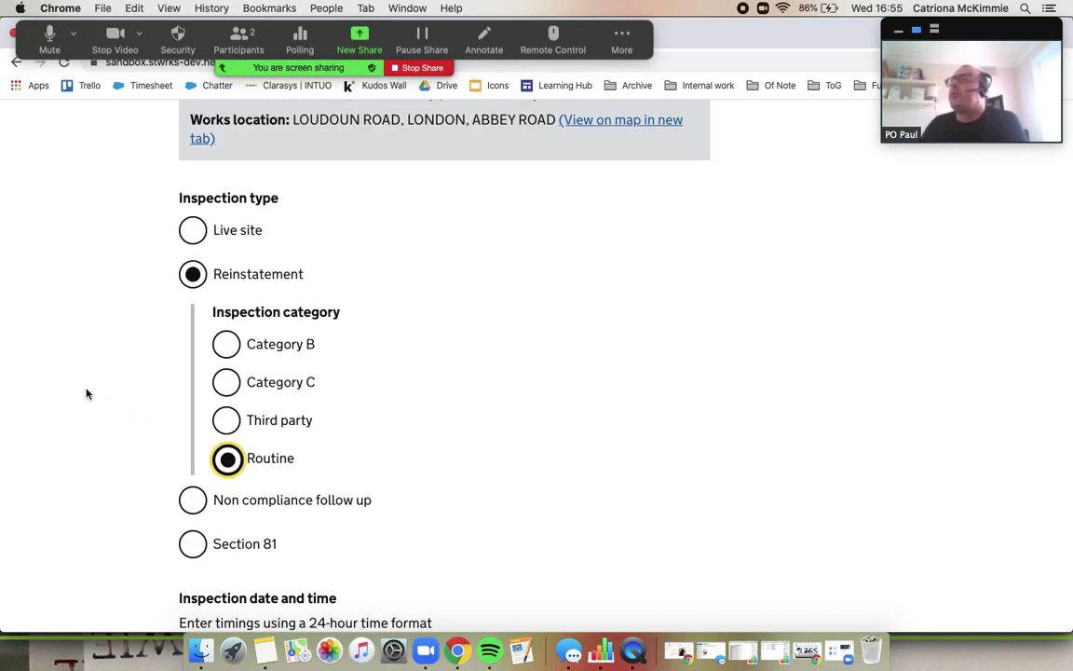
Set the inspection date and time to 10/06/2020 at 16:55 and continue to the inspection outcome
{"action": "scroll", "coordinate": [86, 396], "scroll_direction": "down", "scroll_amount": 3}
{"action": "scroll", "coordinate": [85, 394], "scroll_direction": "down", "scroll_amount": 3}
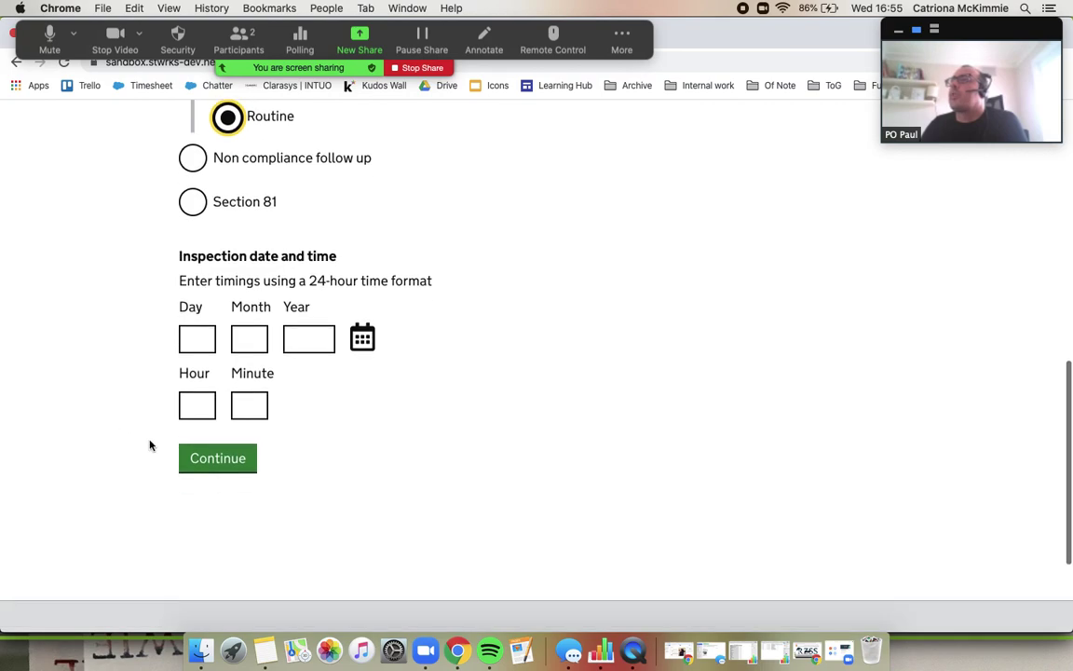
{"action": "left_click", "coordinate": [360, 337]}
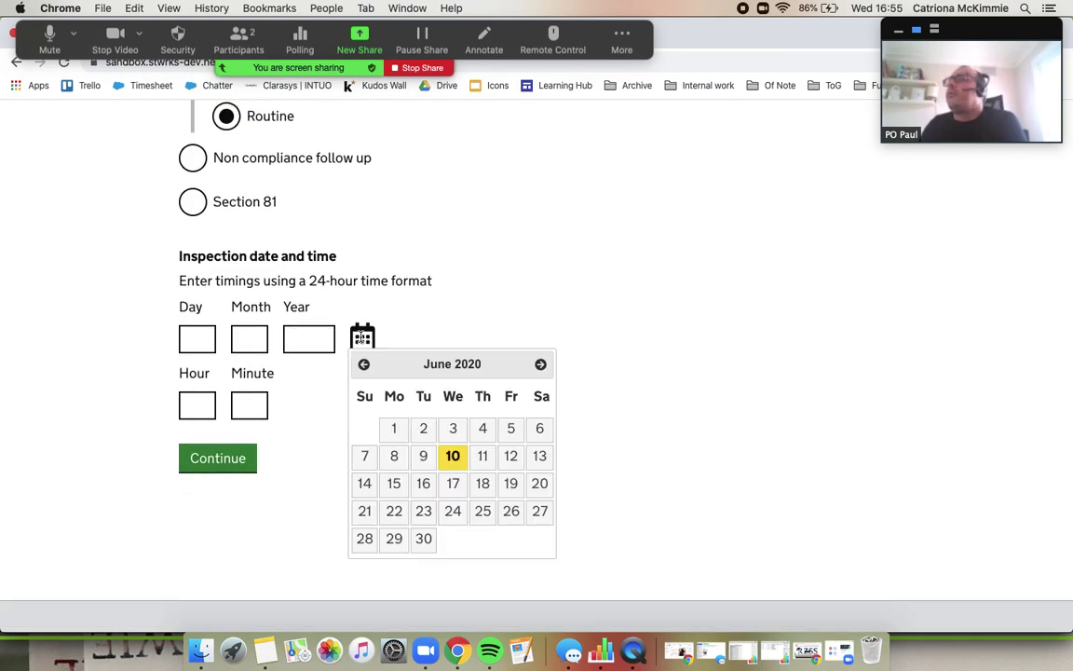
{"action": "left_click", "coordinate": [452, 455]}
{"action": "left_click", "coordinate": [197, 404]}
{"action": "type", "text": "1"}
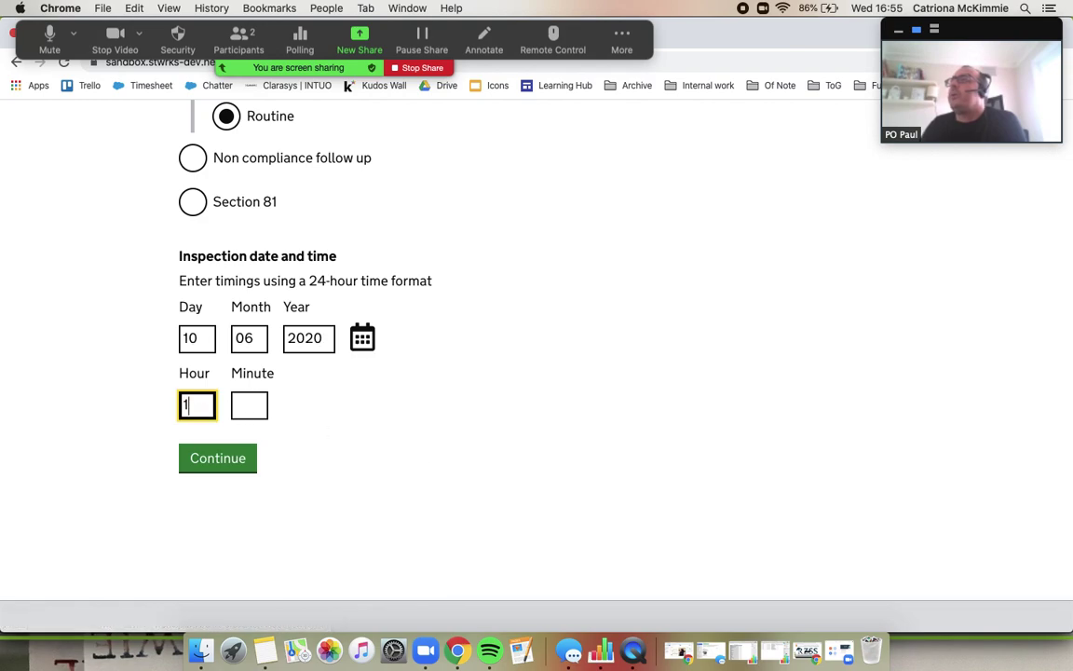
{"action": "type", "text": "6"}
{"action": "key", "text": "Tab"}
{"action": "type", "text": "55"}
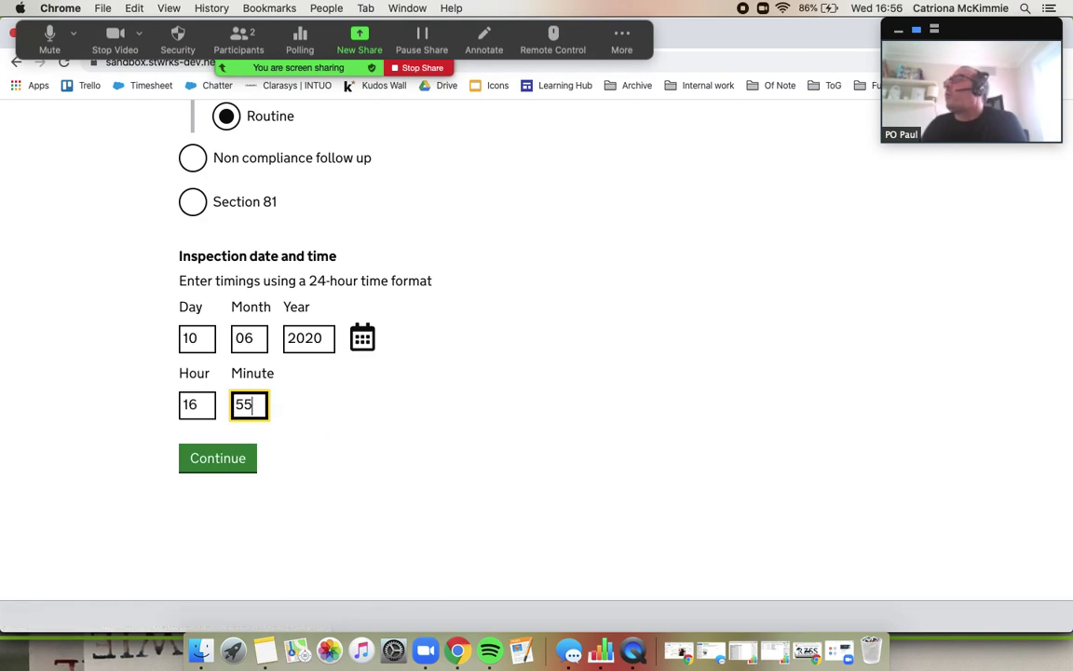
{"action": "left_click", "coordinate": [218, 460]}
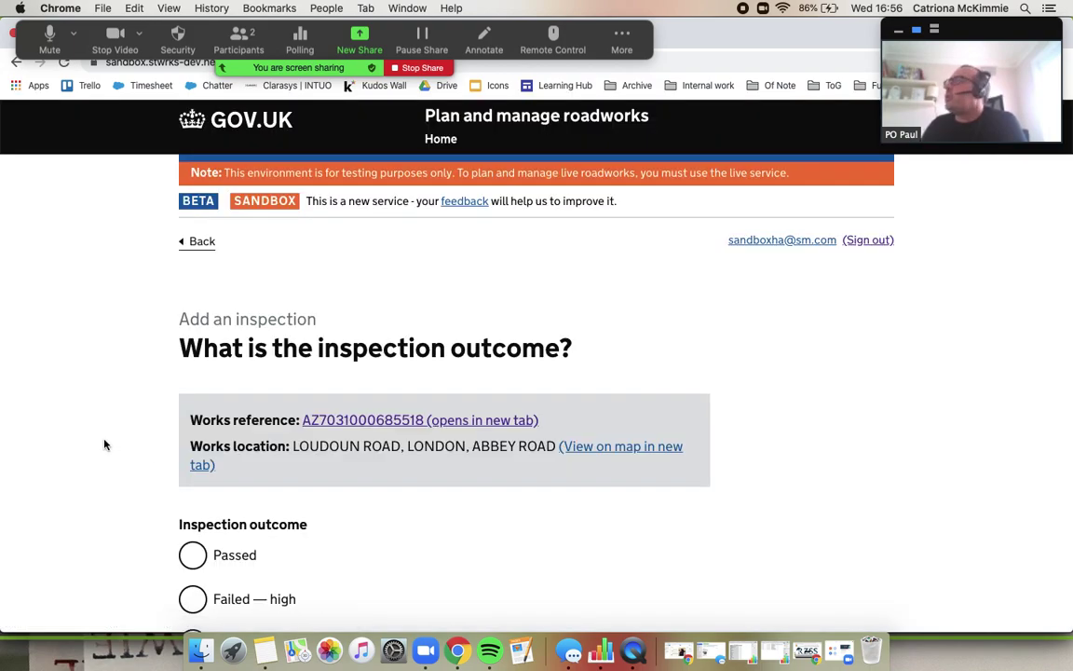
Record the inspection outcome as "Failed — low" and continue to the non compliant areas
{"action": "scroll", "coordinate": [104, 445], "scroll_direction": "down", "scroll_amount": 5}
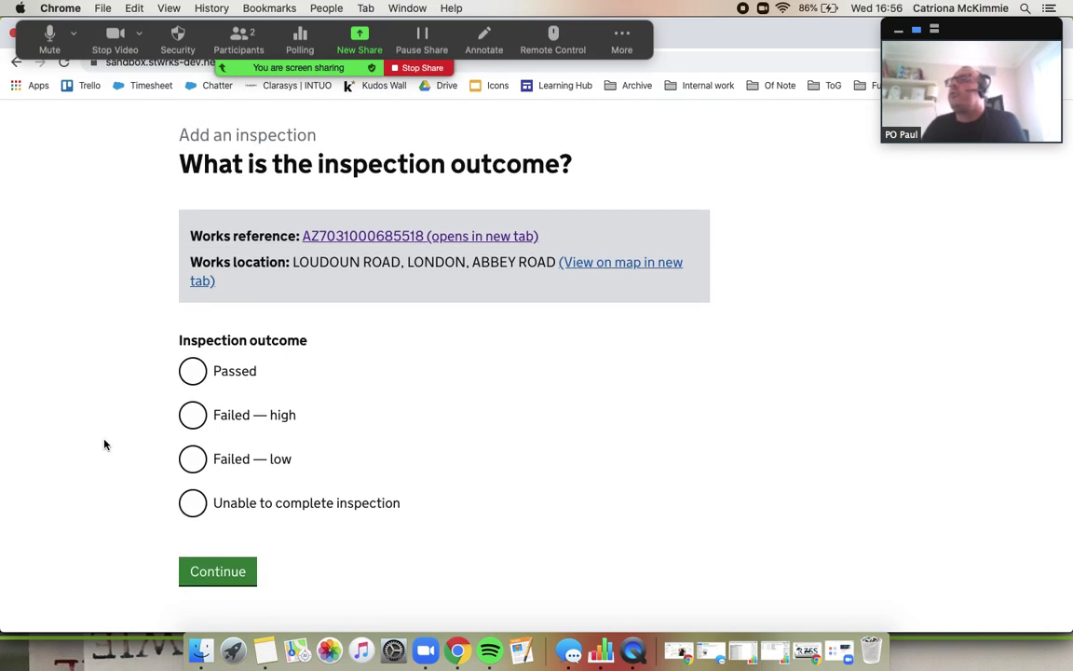
{"action": "left_click", "coordinate": [194, 461]}
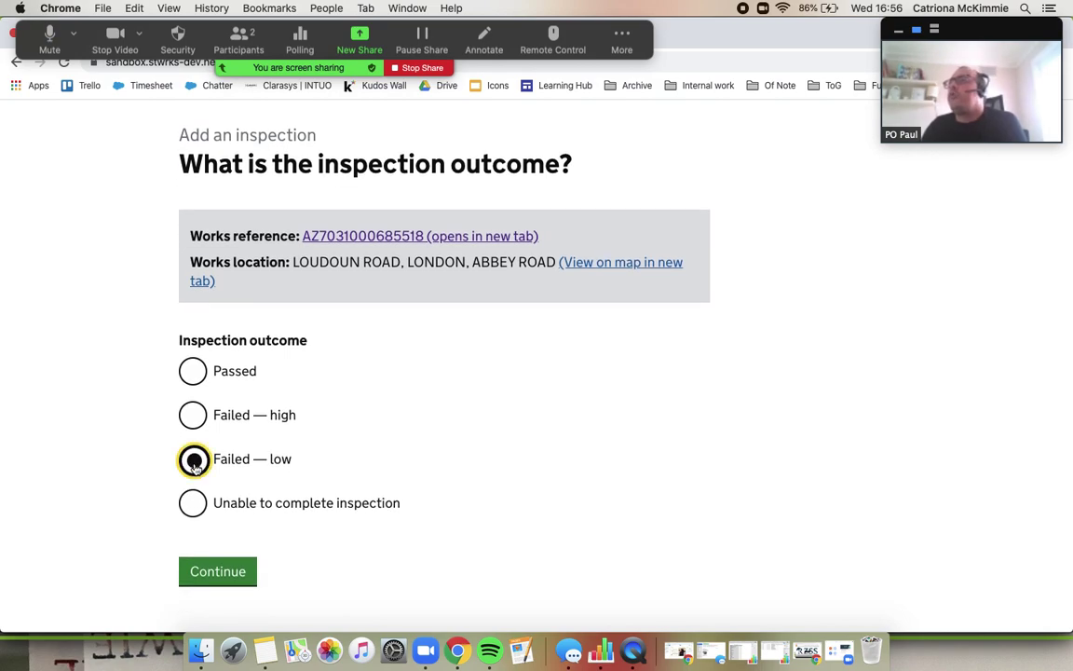
{"action": "left_click", "coordinate": [213, 574]}
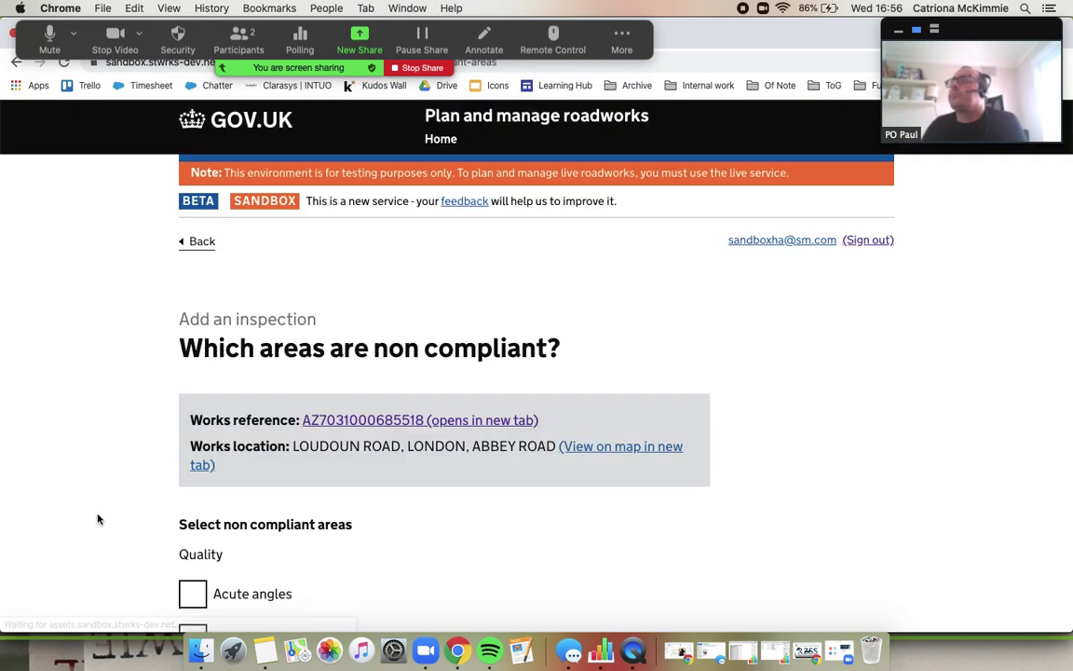
Mark Proximity under Quality as non compliant, with the details "Proximity poor"
{"action": "scroll", "coordinate": [98, 518], "scroll_direction": "down", "scroll_amount": 5}
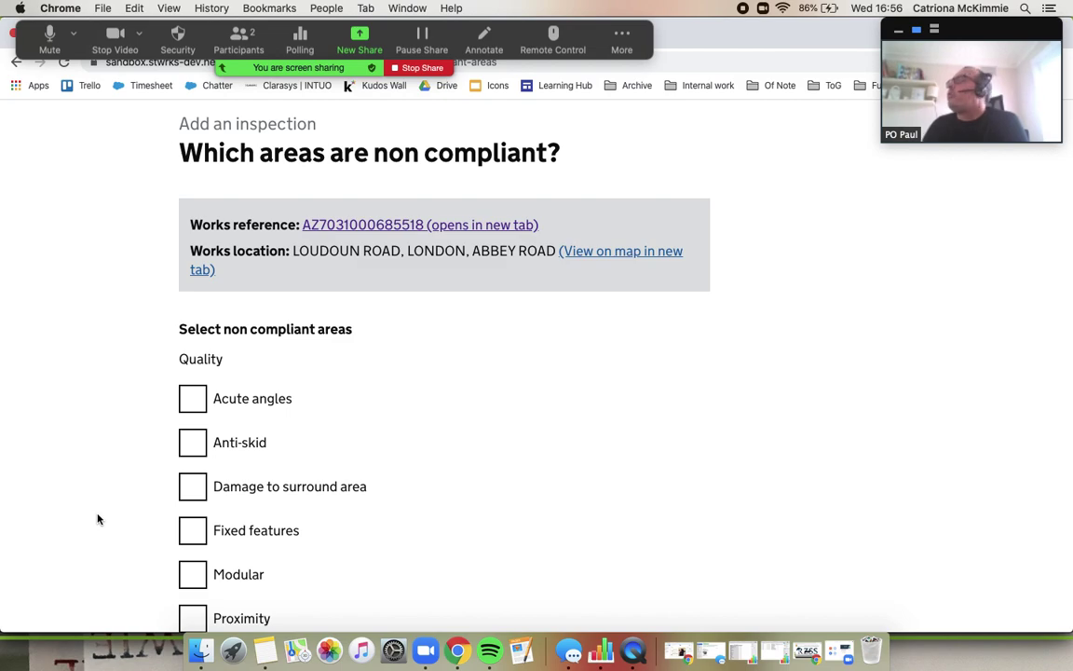
{"action": "scroll", "coordinate": [98, 519], "scroll_direction": "down", "scroll_amount": 2}
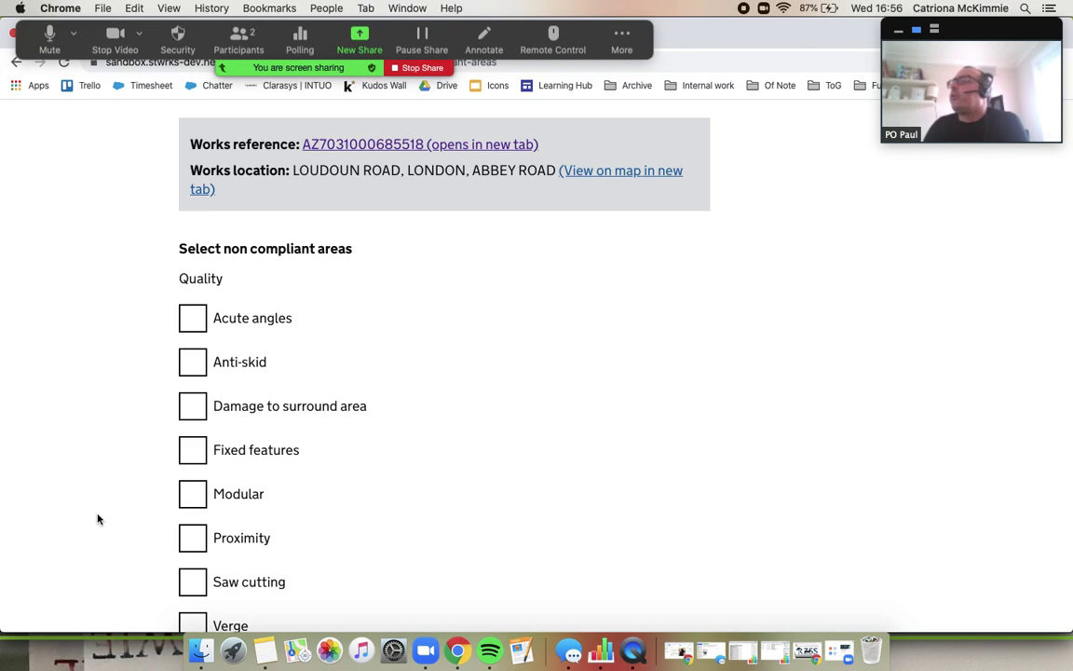
{"action": "scroll", "coordinate": [98, 519], "scroll_direction": "down", "scroll_amount": 3}
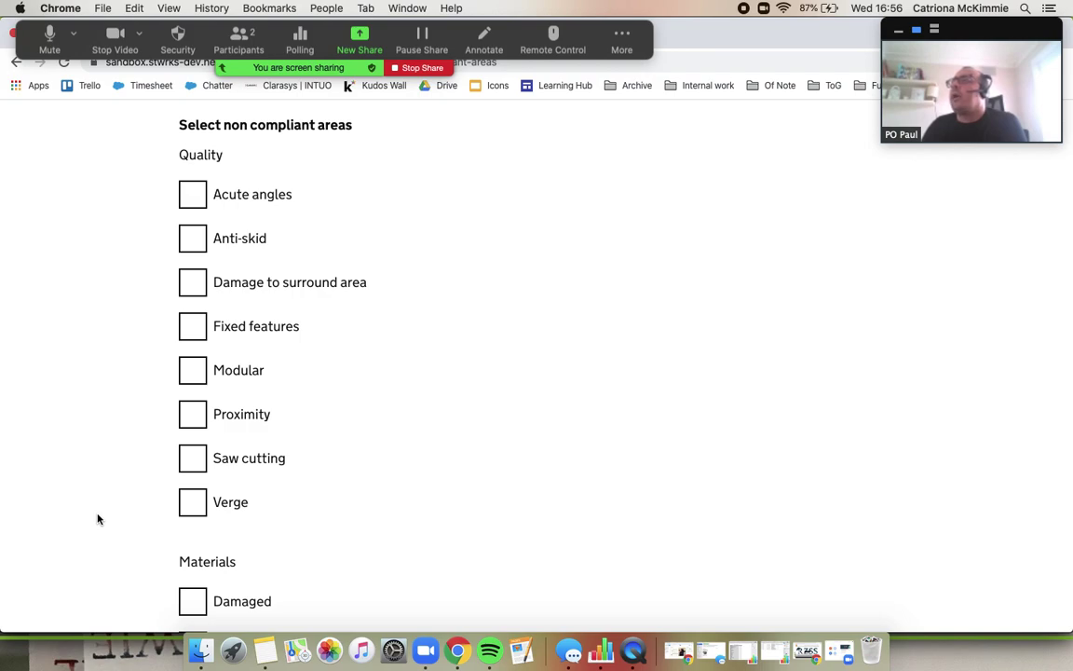
{"action": "left_click", "coordinate": [183, 421]}
{"action": "scroll", "coordinate": [57, 491], "scroll_direction": "down", "scroll_amount": 3}
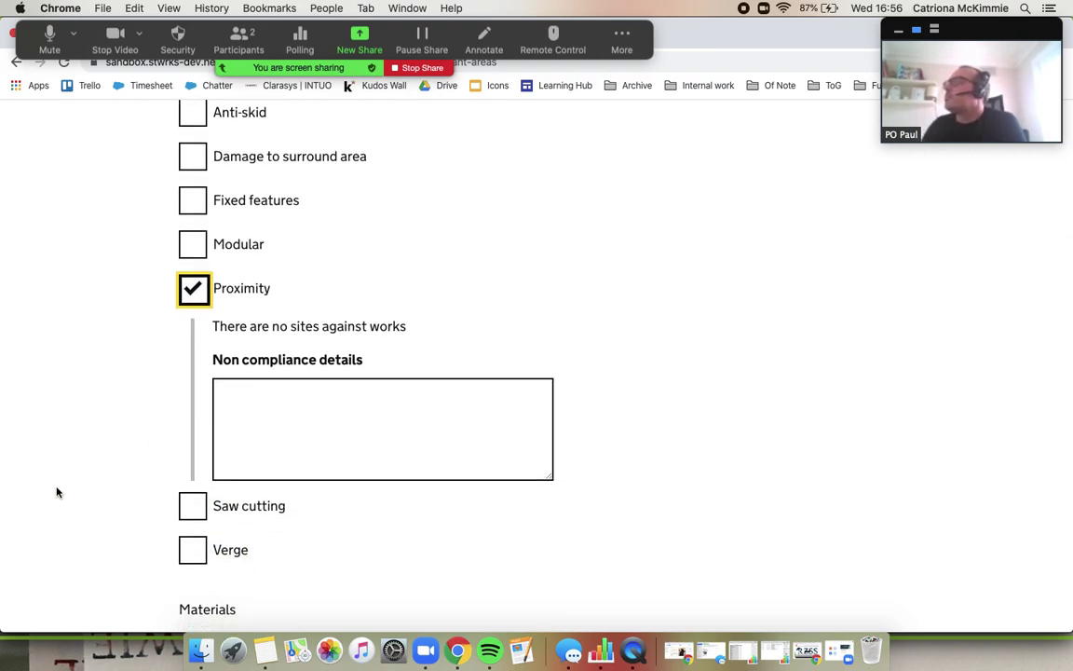
{"action": "left_click", "coordinate": [383, 445]}
{"action": "type", "text": "Pro"}
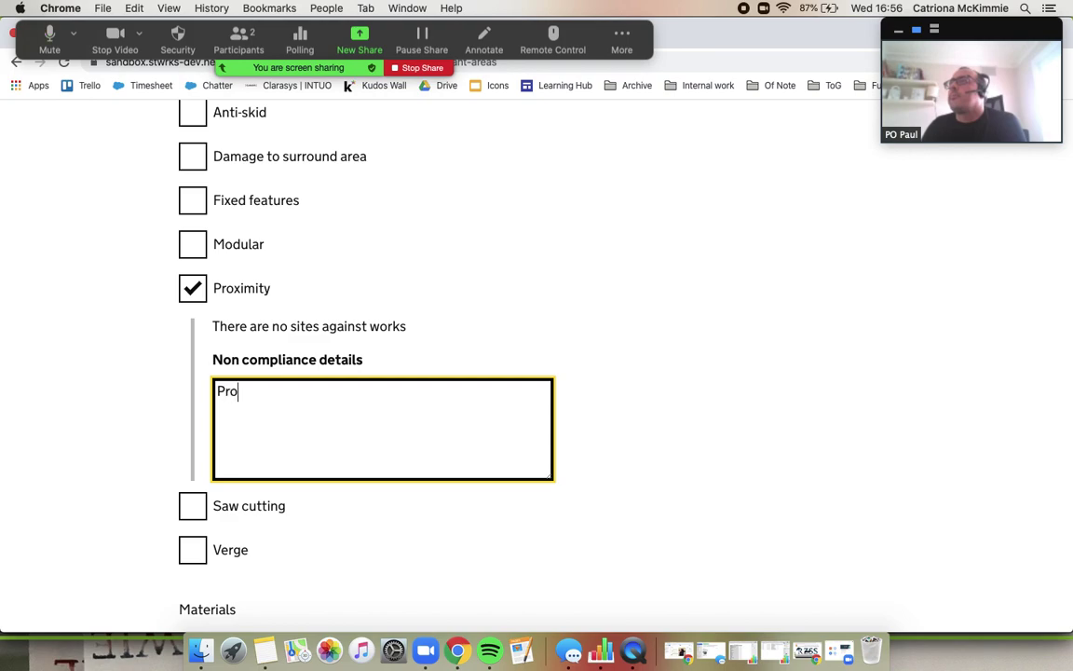
{"action": "type", "text": "ximity poor"}
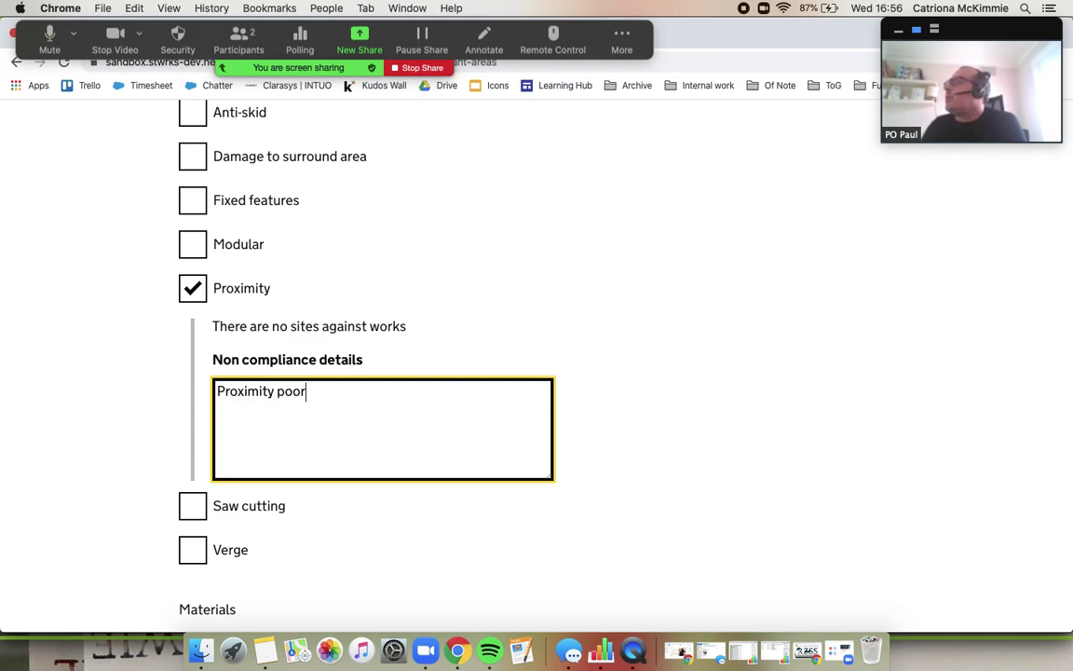
{"action": "left_click", "coordinate": [82, 428]}
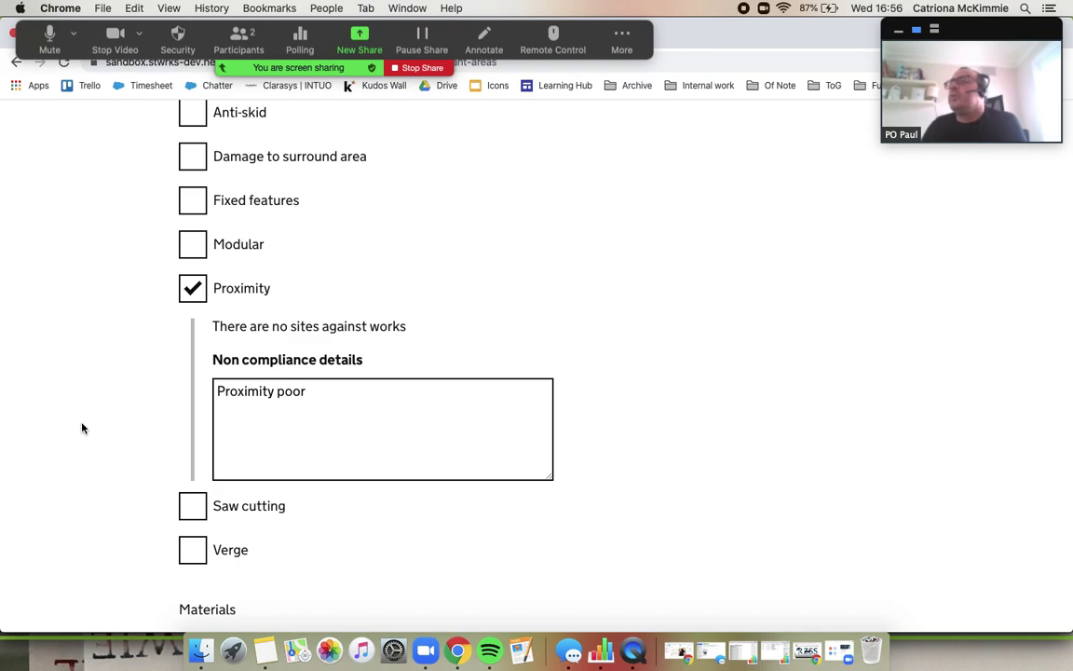
Mark Incorrect under Materials as non compliant with the details "materials incorrect", and continue to the additional inspection details
{"action": "scroll", "coordinate": [82, 428], "scroll_direction": "down", "scroll_amount": 2}
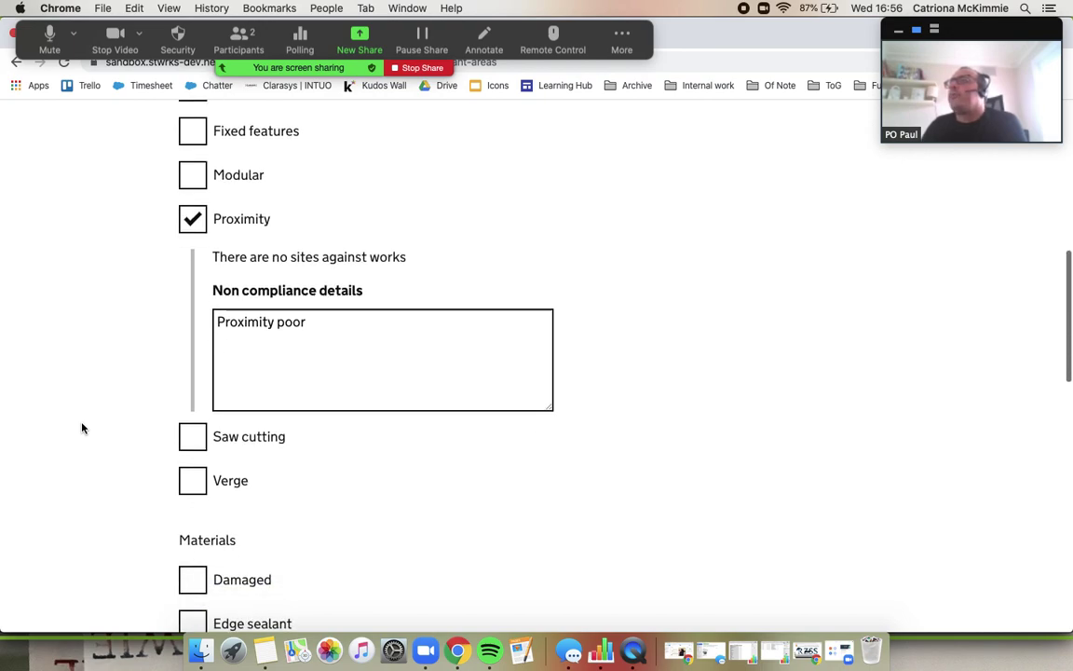
{"action": "scroll", "coordinate": [82, 427], "scroll_direction": "down", "scroll_amount": 3}
{"action": "scroll", "coordinate": [82, 427], "scroll_direction": "down", "scroll_amount": 6}
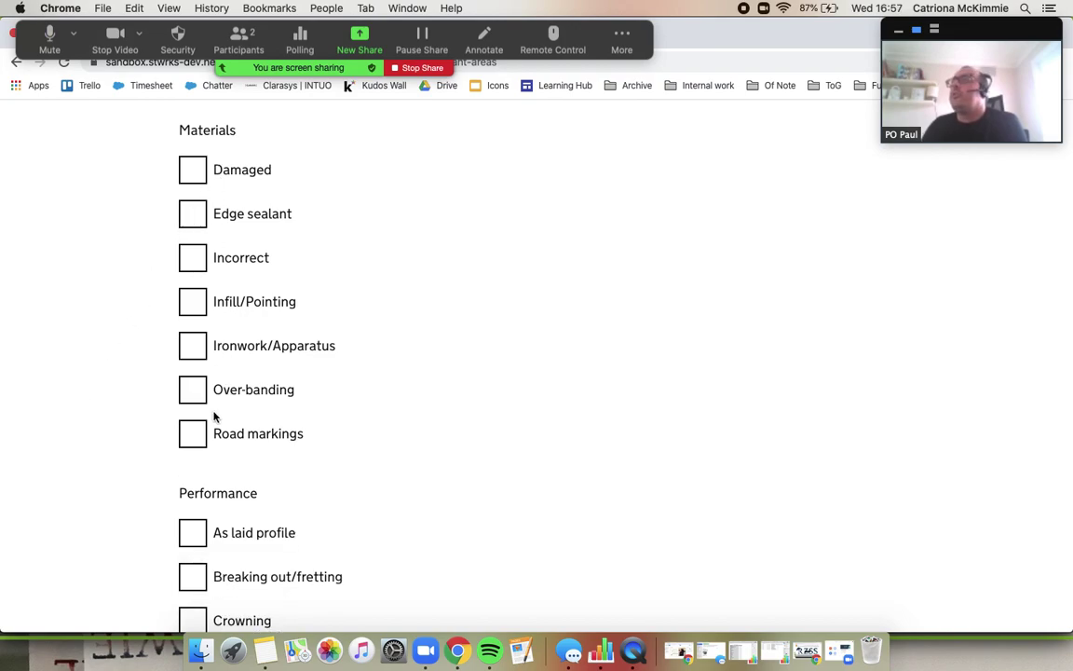
{"action": "left_click", "coordinate": [192, 260]}
{"action": "left_click", "coordinate": [364, 400]}
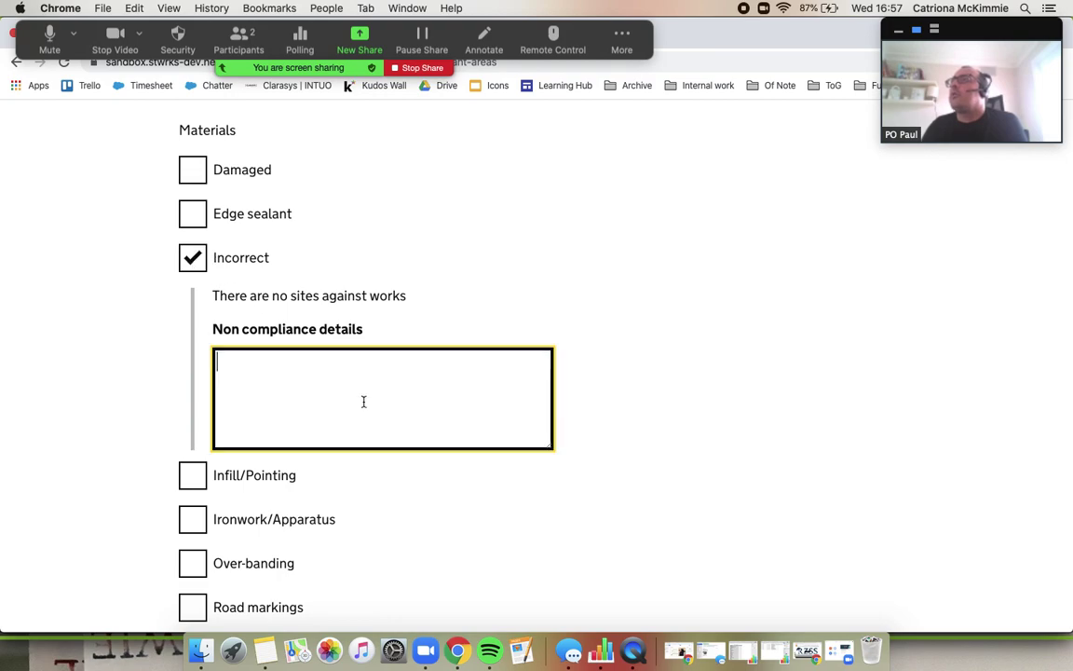
{"action": "type", "text": "materials "}
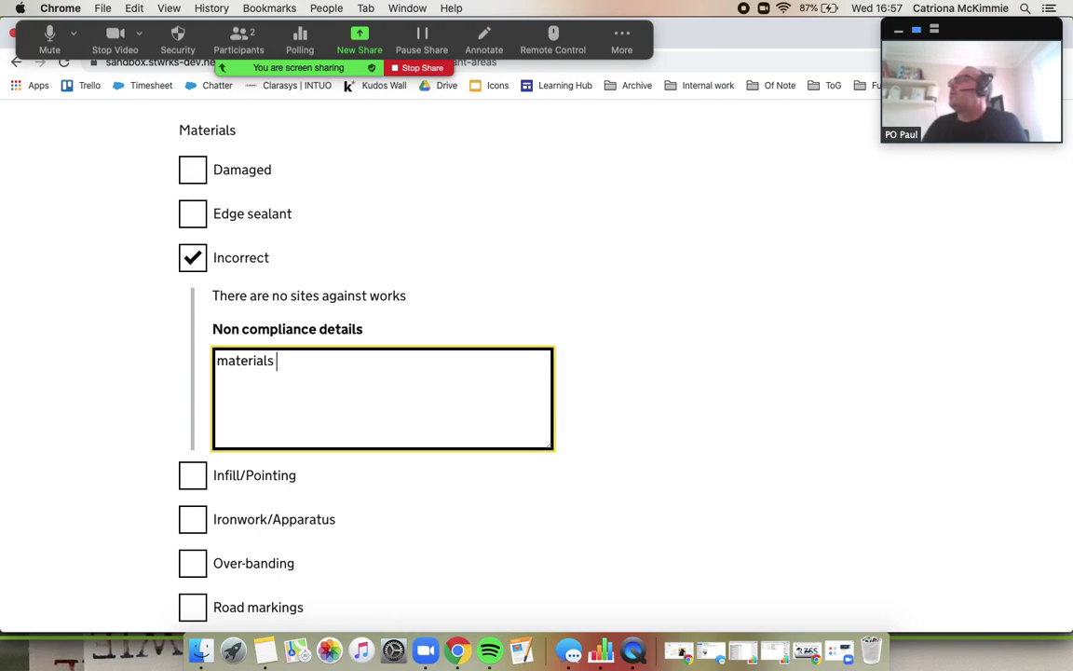
{"action": "type", "text": "incorrect"}
{"action": "key", "text": "Return"}
{"action": "left_click", "coordinate": [105, 417]}
{"action": "scroll", "coordinate": [104, 416], "scroll_direction": "down", "scroll_amount": 5}
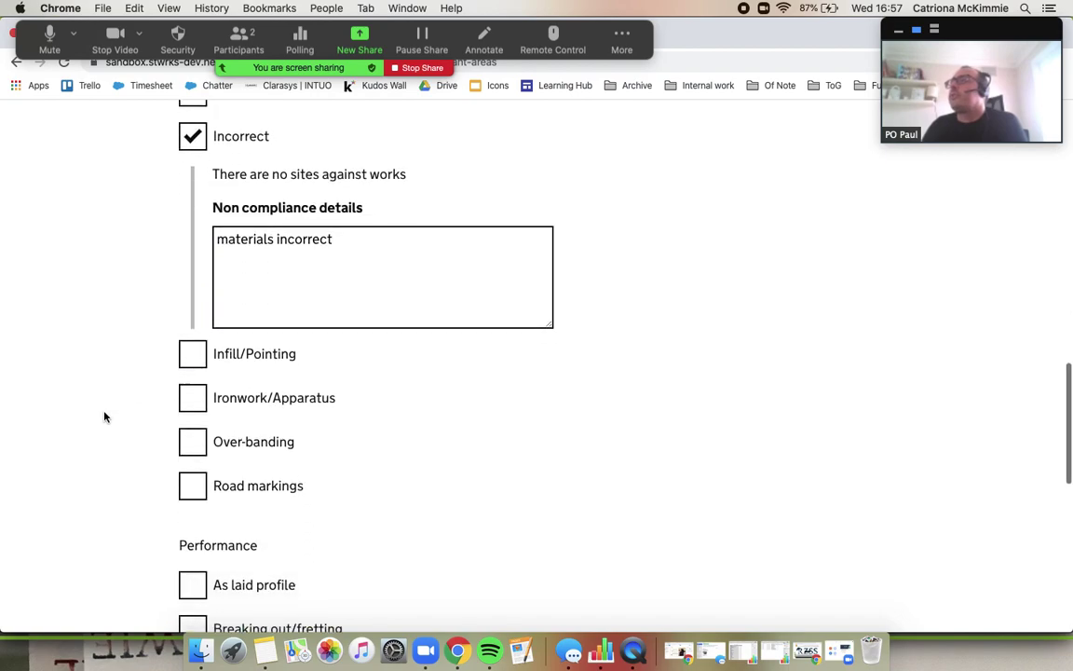
{"action": "scroll", "coordinate": [105, 416], "scroll_direction": "down", "scroll_amount": 5}
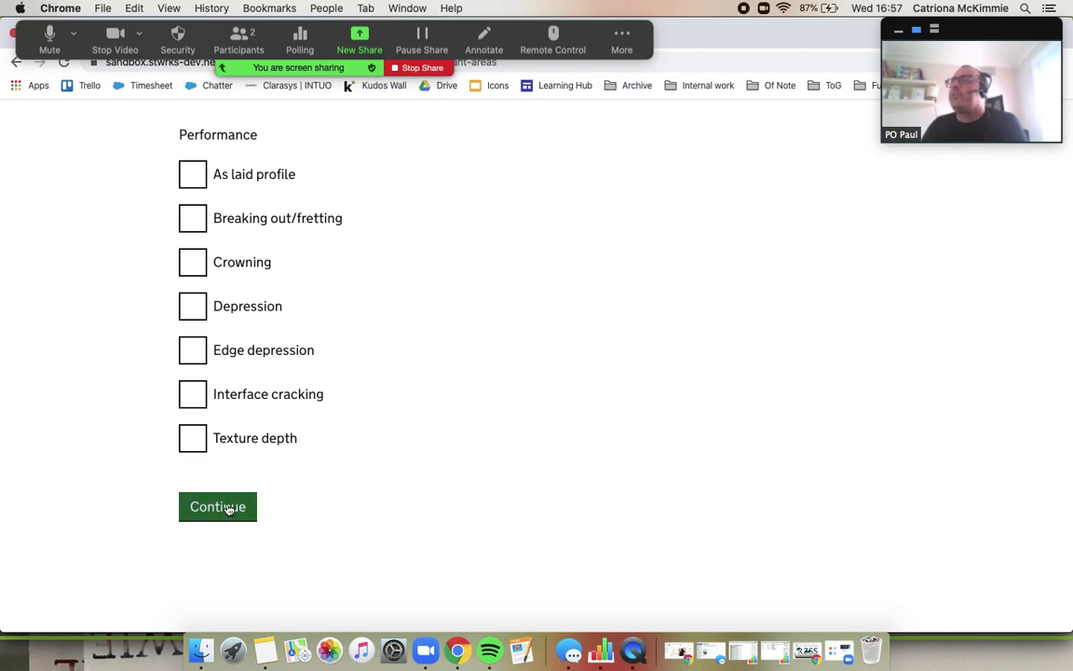
{"action": "left_click", "coordinate": [228, 509]}
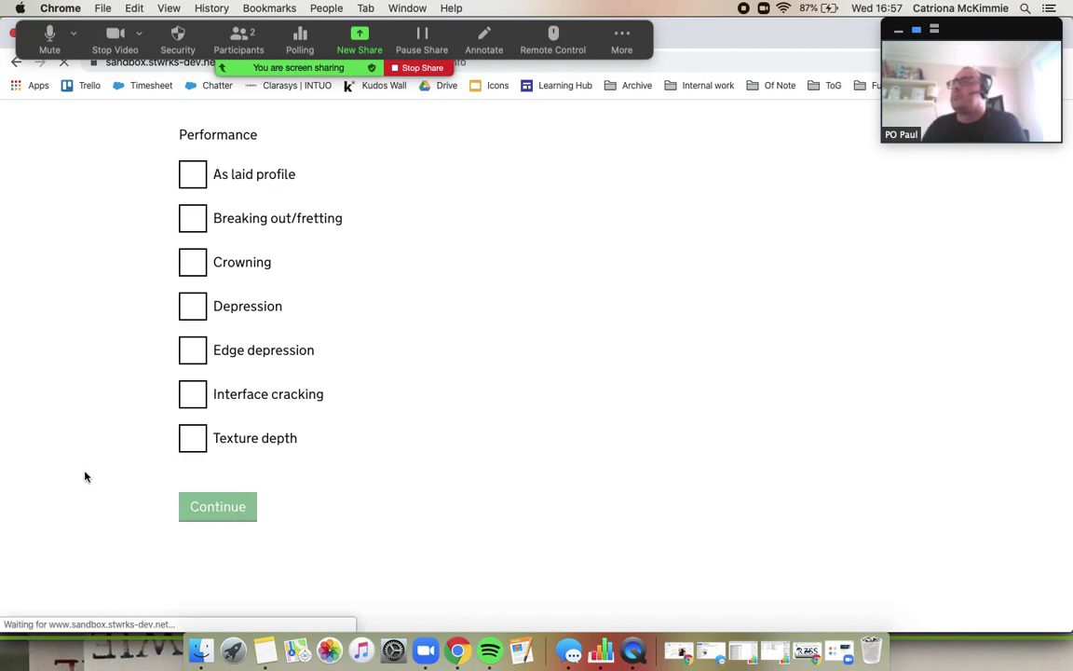
Schedule a reinspection of type Non compliance follow up with the category Joint site visit
{"action": "scroll", "coordinate": [84, 477], "scroll_direction": "down", "scroll_amount": 5}
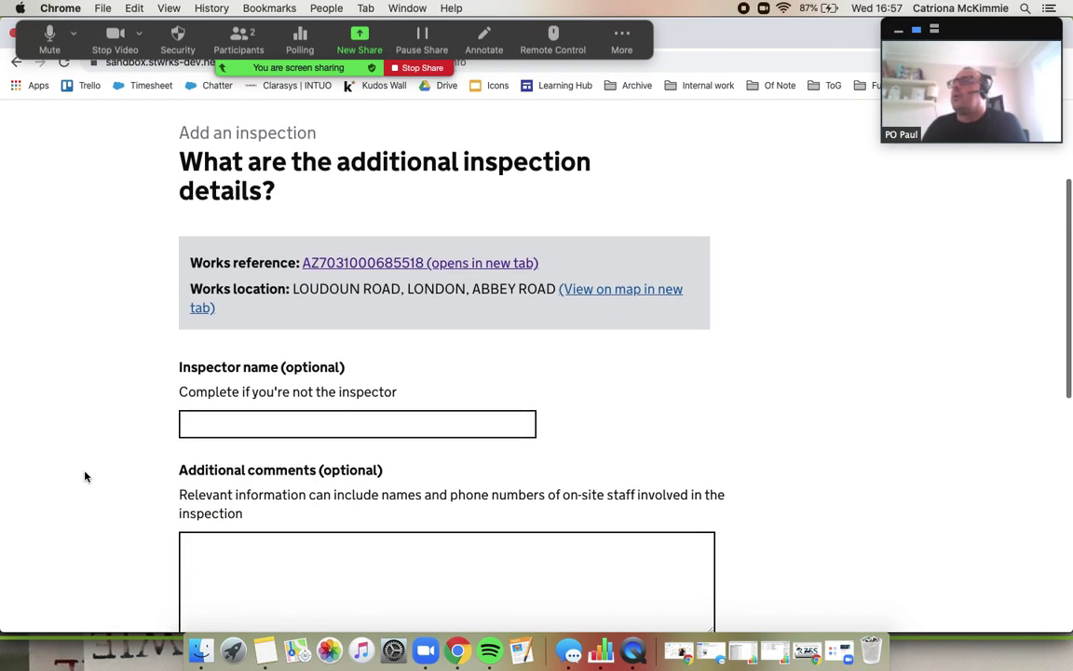
{"action": "scroll", "coordinate": [85, 477], "scroll_direction": "down", "scroll_amount": 3}
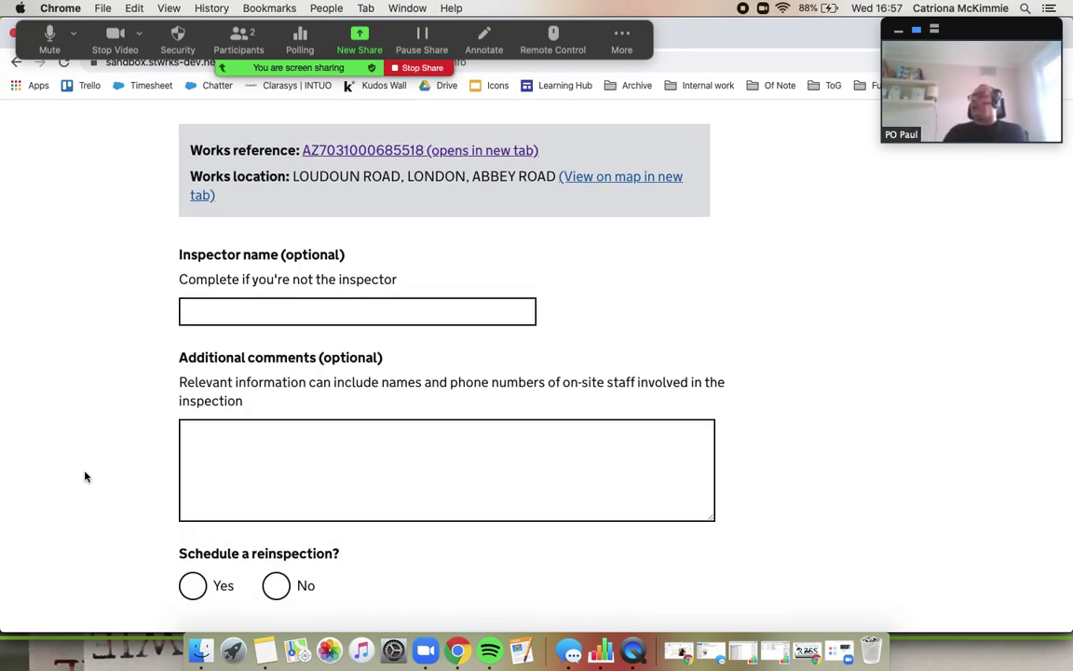
{"action": "scroll", "coordinate": [84, 477], "scroll_direction": "down", "scroll_amount": 1}
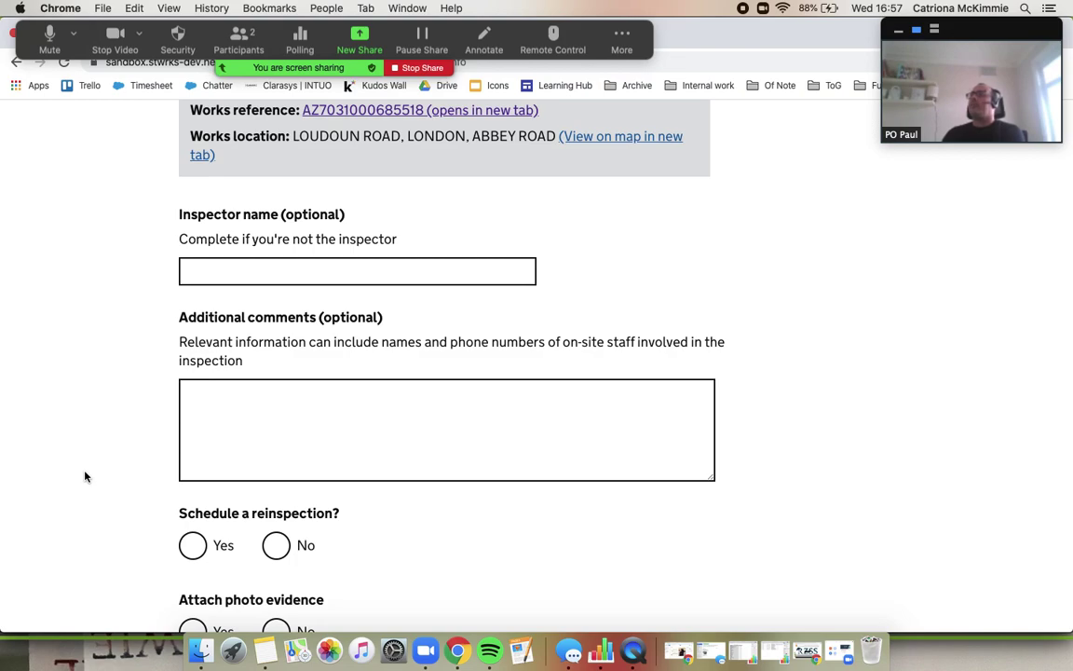
{"action": "scroll", "coordinate": [85, 477], "scroll_direction": "down", "scroll_amount": 2}
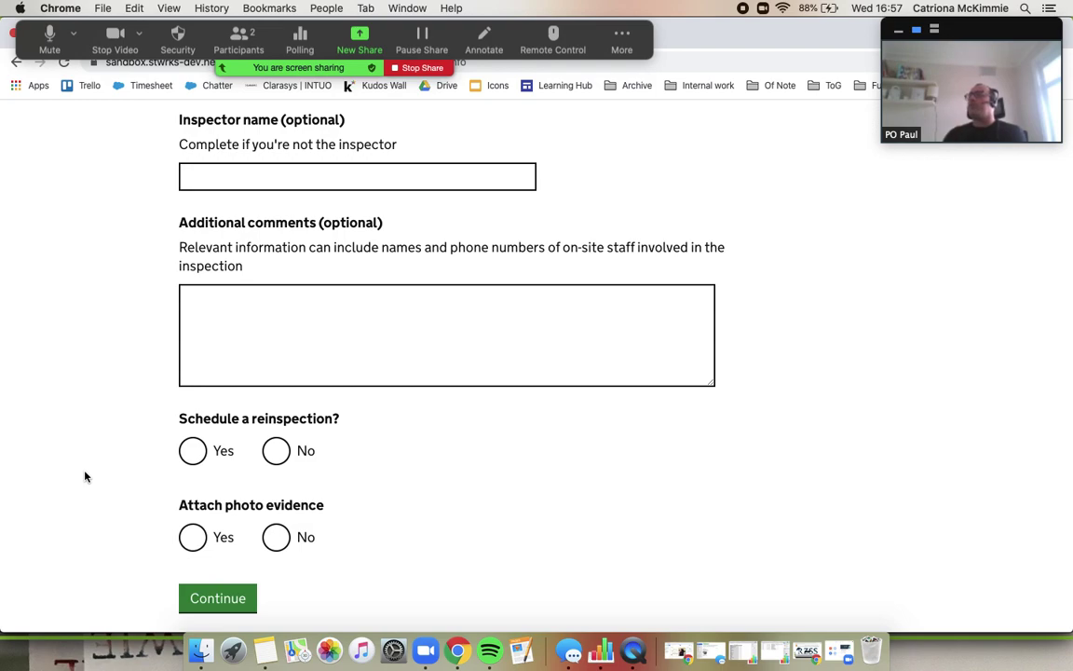
{"action": "left_click", "coordinate": [197, 453]}
{"action": "scroll", "coordinate": [104, 479], "scroll_direction": "down", "scroll_amount": 5}
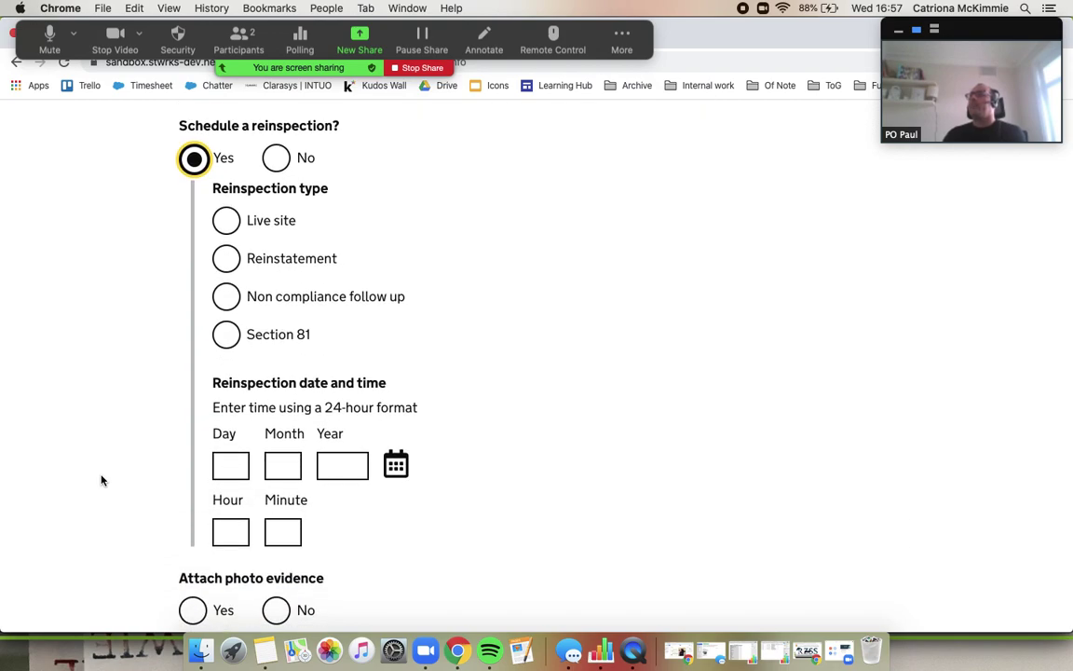
{"action": "left_click", "coordinate": [224, 255]}
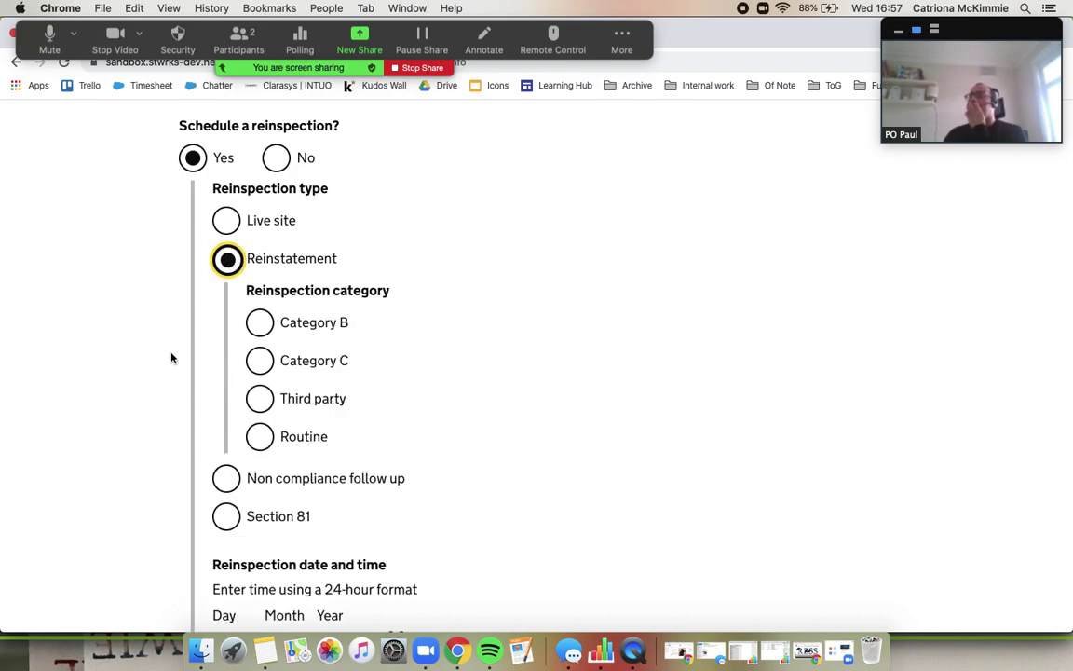
{"action": "left_click", "coordinate": [220, 477]}
{"action": "scroll", "coordinate": [134, 423], "scroll_direction": "down", "scroll_amount": 2}
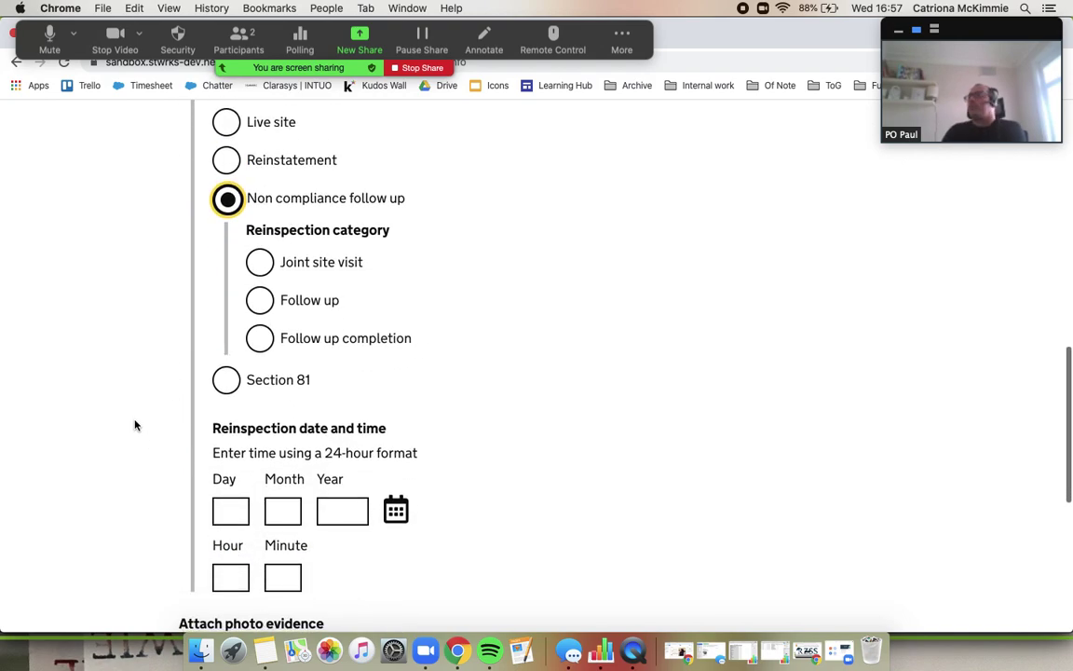
{"action": "left_click", "coordinate": [260, 264]}
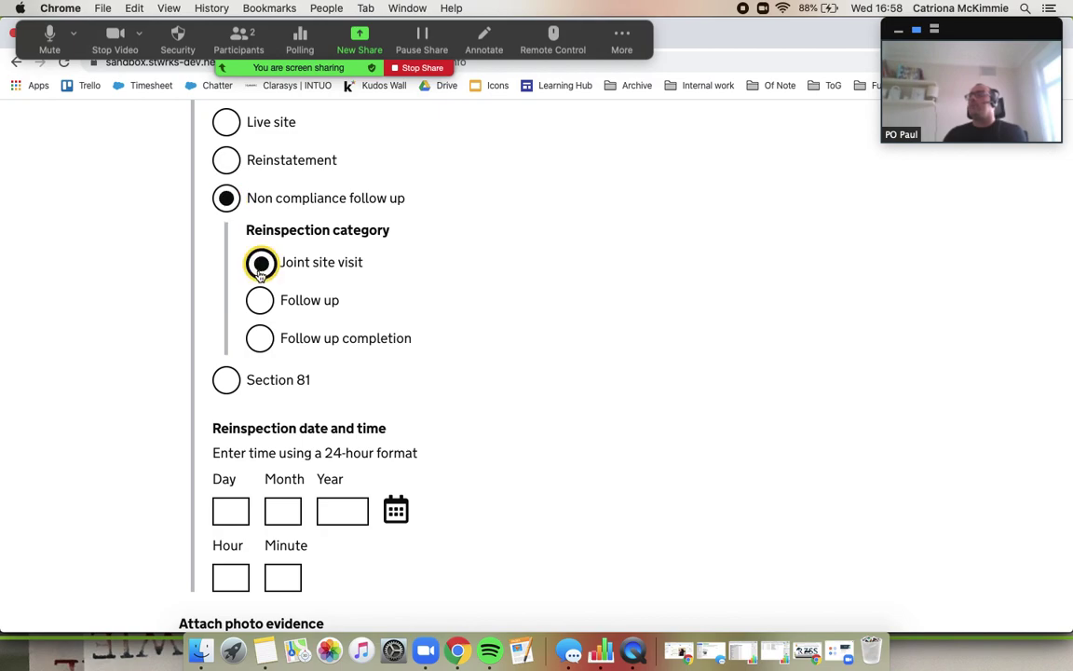
Set the reinspection date and time to 18/06/2020 at 14:00
{"action": "scroll", "coordinate": [102, 368], "scroll_direction": "down", "scroll_amount": 3}
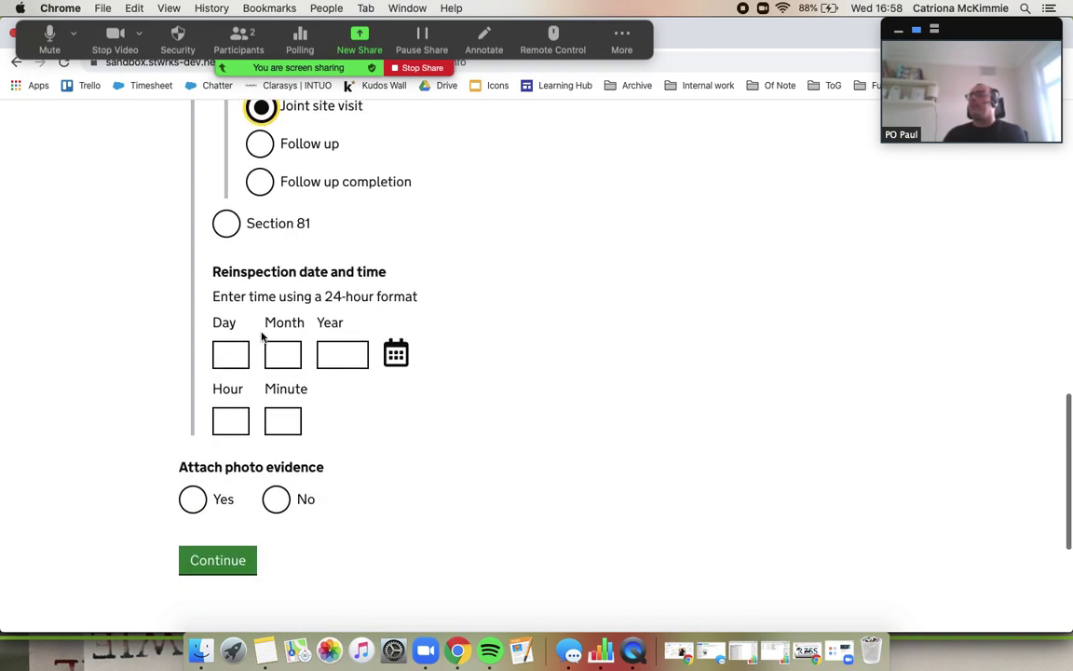
{"action": "left_click", "coordinate": [395, 352]}
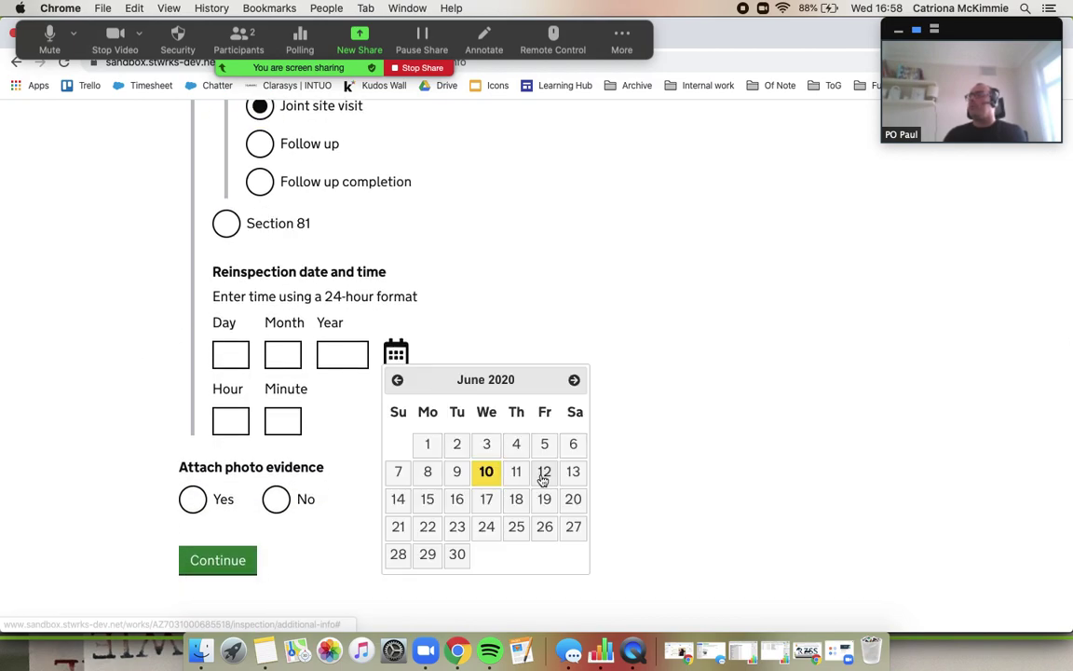
{"action": "left_click", "coordinate": [518, 499]}
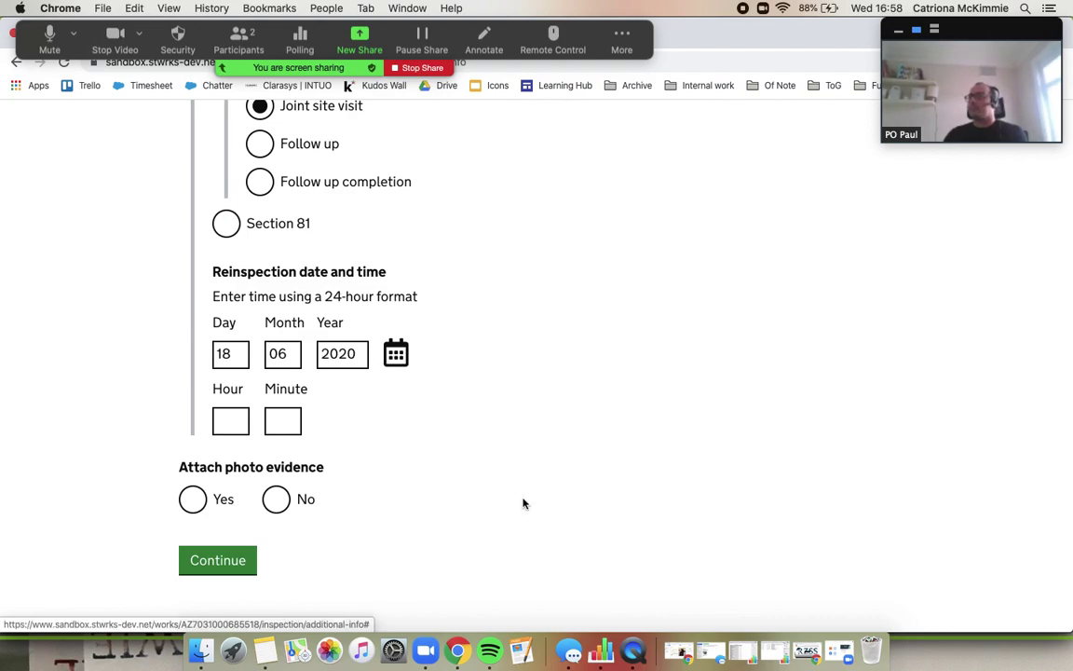
{"action": "scroll", "coordinate": [84, 467], "scroll_direction": "down", "scroll_amount": 2}
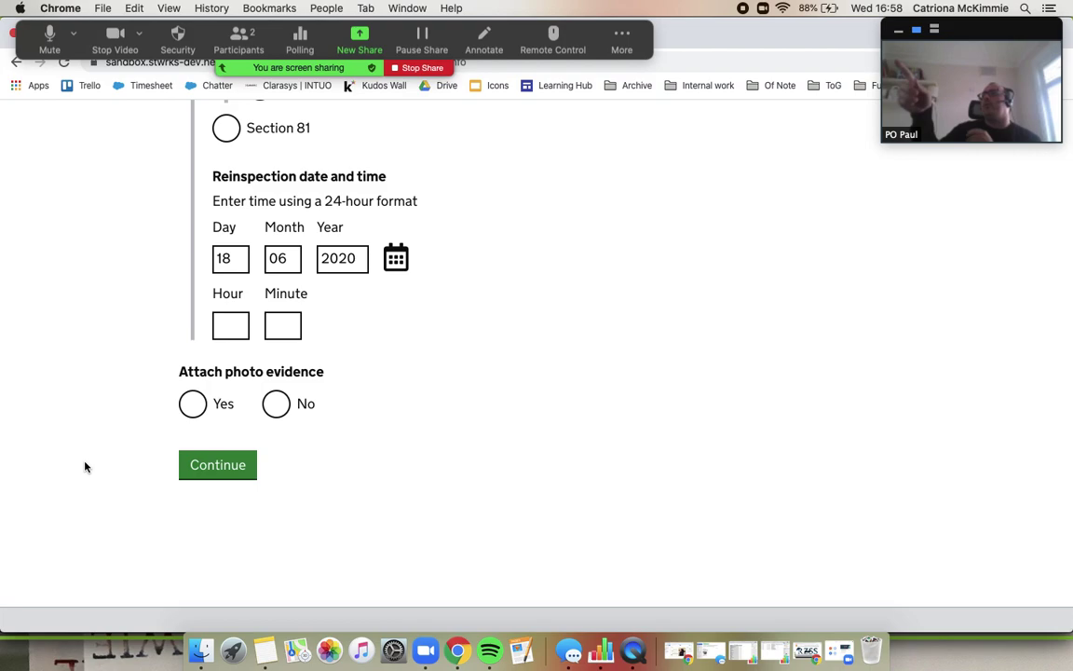
{"action": "left_click", "coordinate": [232, 324]}
{"action": "type", "text": "14"}
{"action": "key", "text": "Tab"}
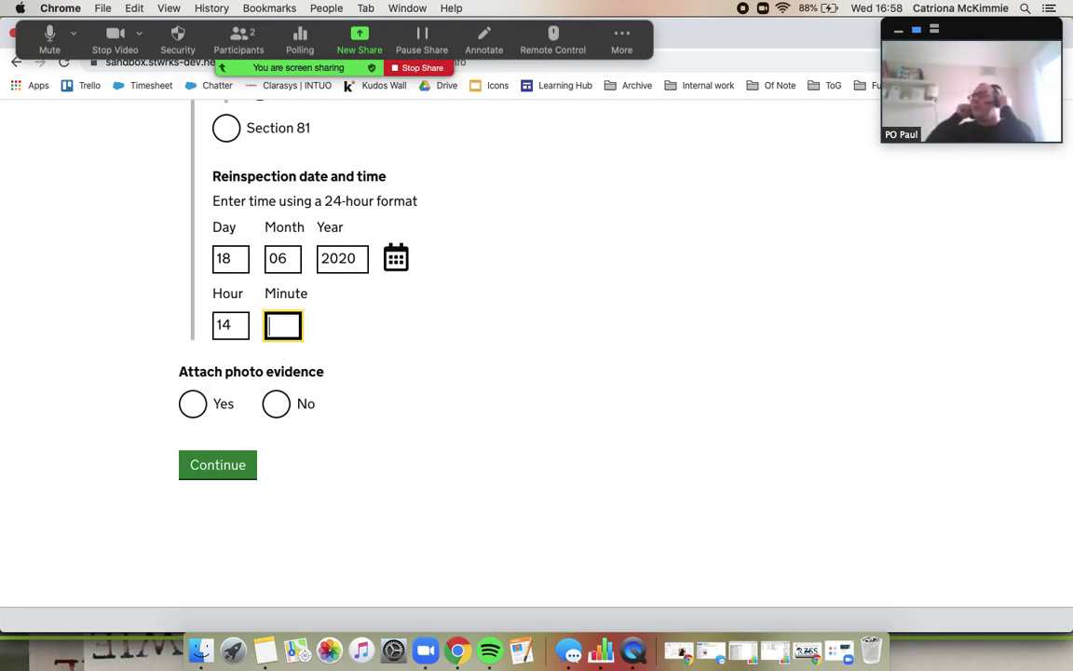
{"action": "type", "text": "00"}
{"action": "left_click", "coordinate": [79, 388]}
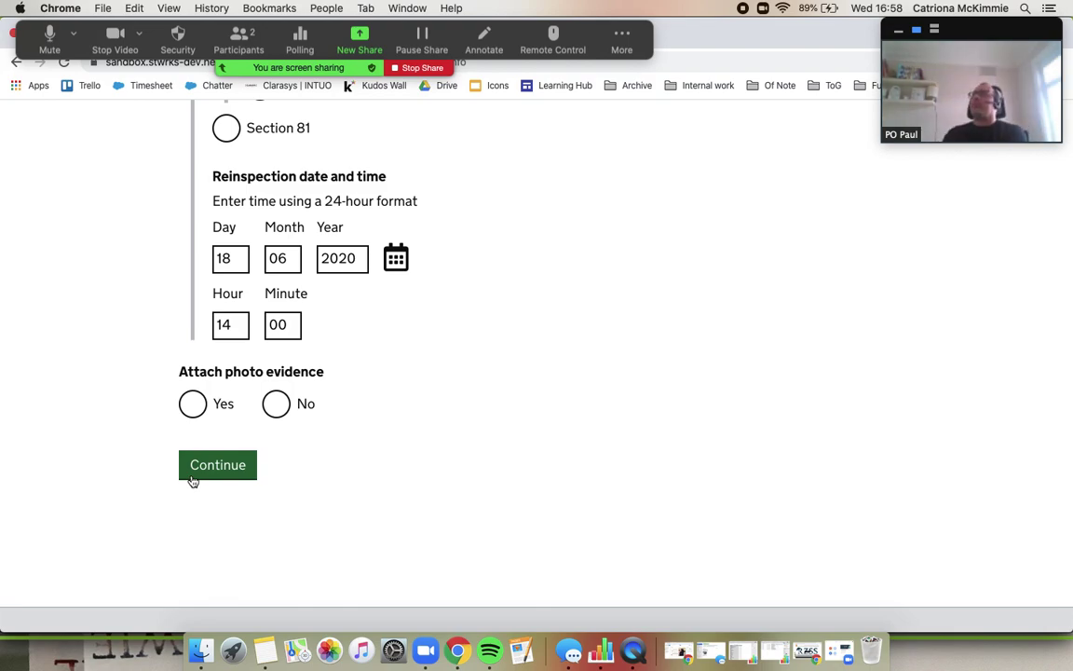
Answer No to attaching photo evidence, and submit the inspection from the review page
{"action": "left_click", "coordinate": [275, 403]}
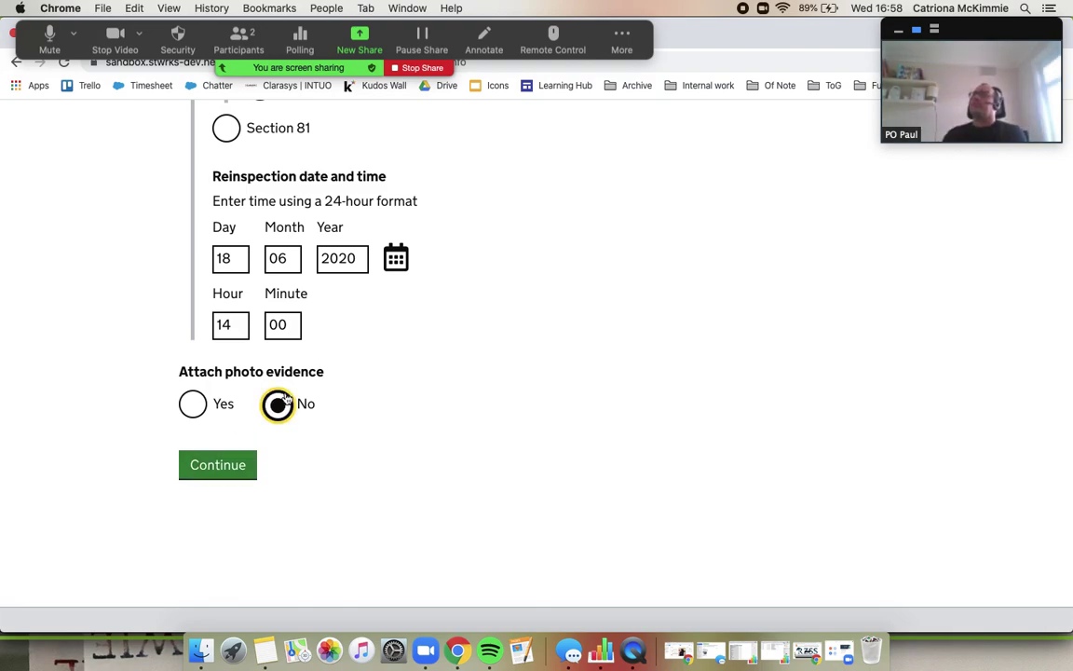
{"action": "left_click", "coordinate": [202, 472]}
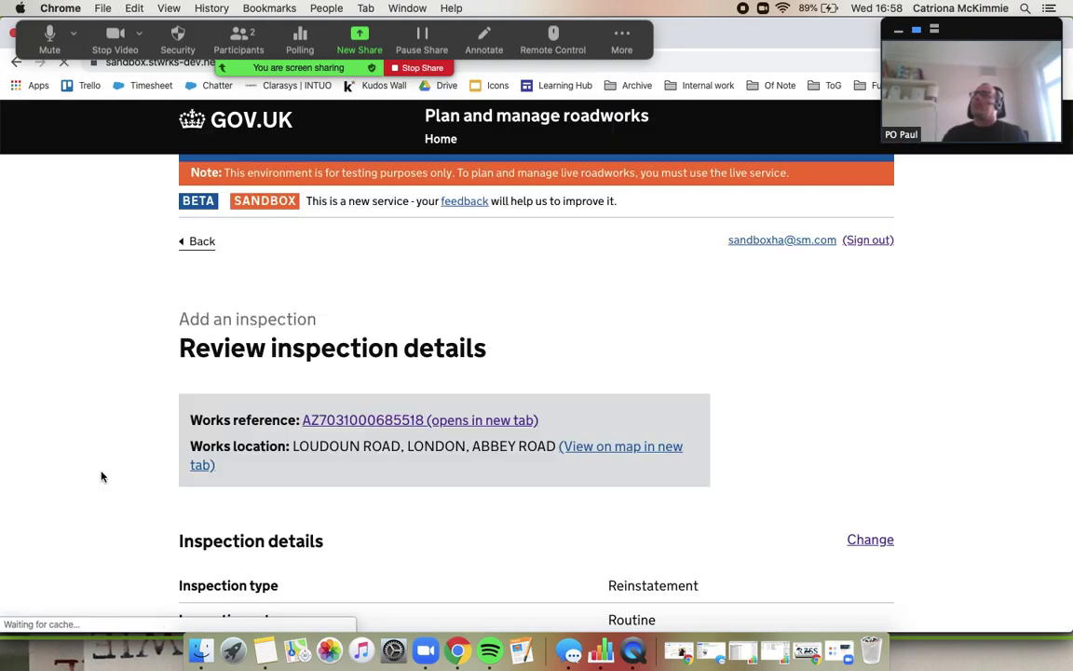
{"action": "scroll", "coordinate": [103, 476], "scroll_direction": "down", "scroll_amount": 5}
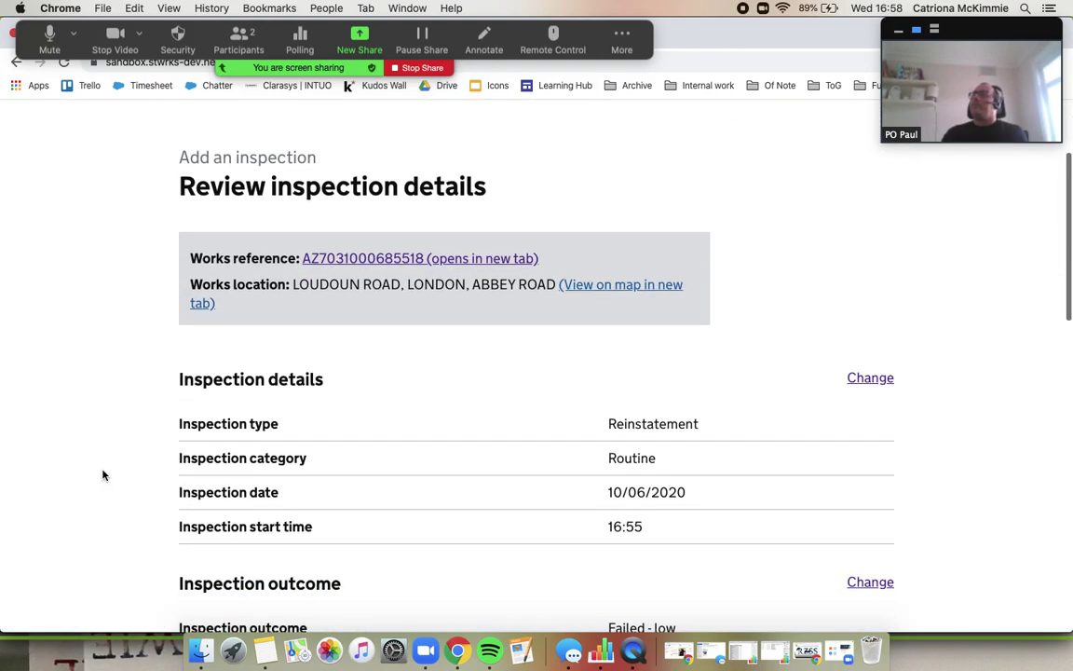
{"action": "scroll", "coordinate": [102, 476], "scroll_direction": "down", "scroll_amount": 20}
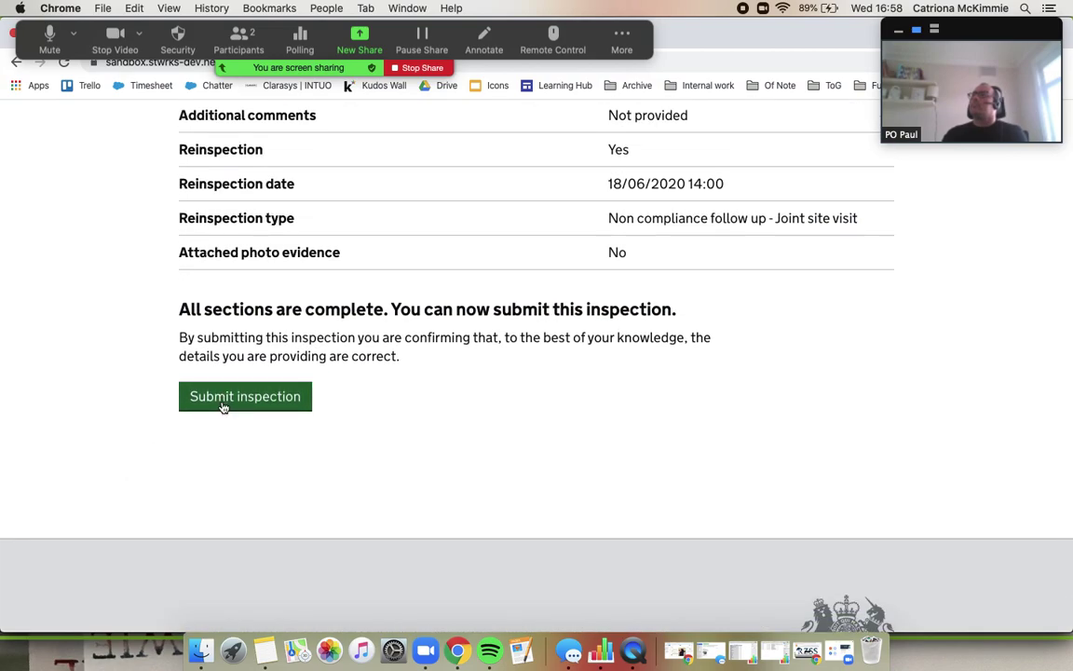
{"action": "left_click", "coordinate": [224, 411]}
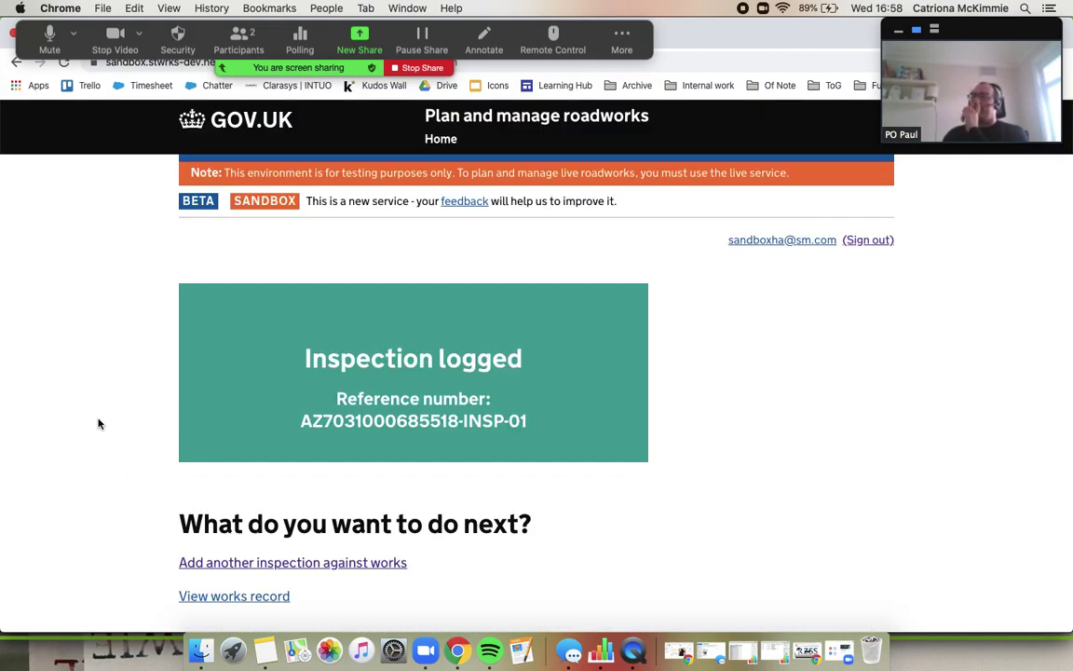
Return to the service's home page and open the inspections list to examine the logged and scheduled inspections
{"action": "scroll", "coordinate": [99, 424], "scroll_direction": "down", "scroll_amount": 2}
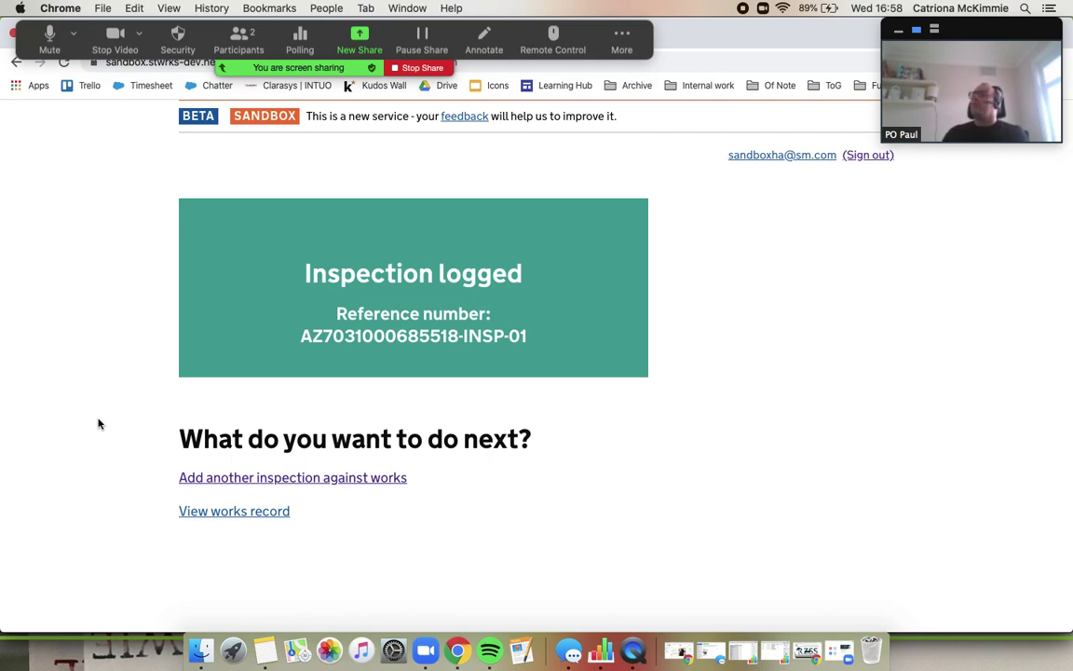
{"action": "scroll", "coordinate": [99, 424], "scroll_direction": "up", "scroll_amount": 2}
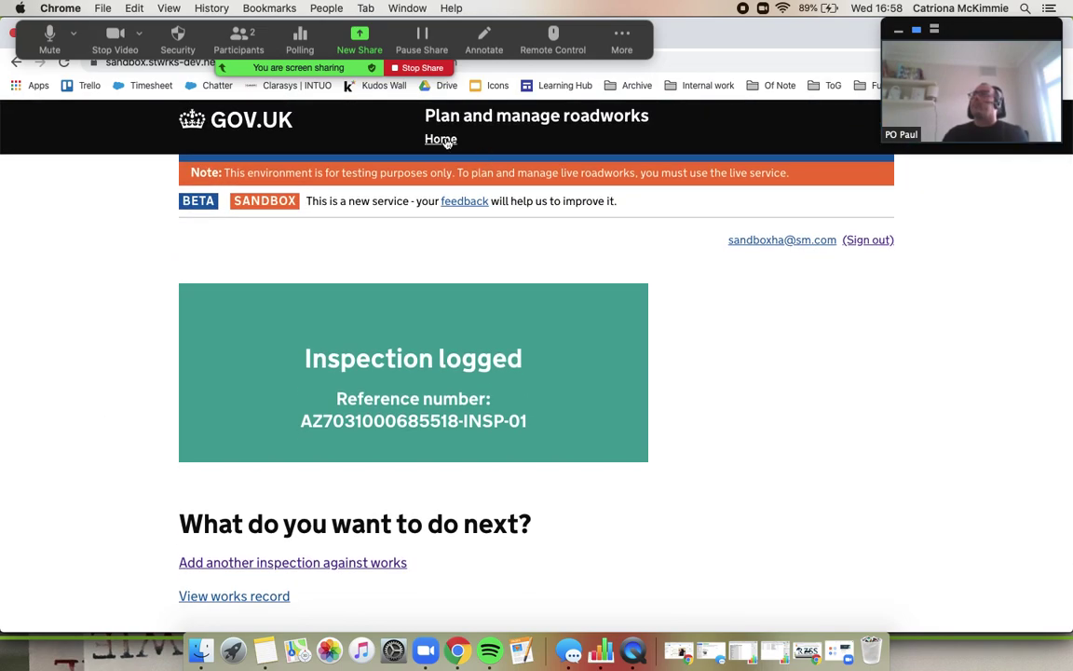
{"action": "left_click", "coordinate": [446, 140]}
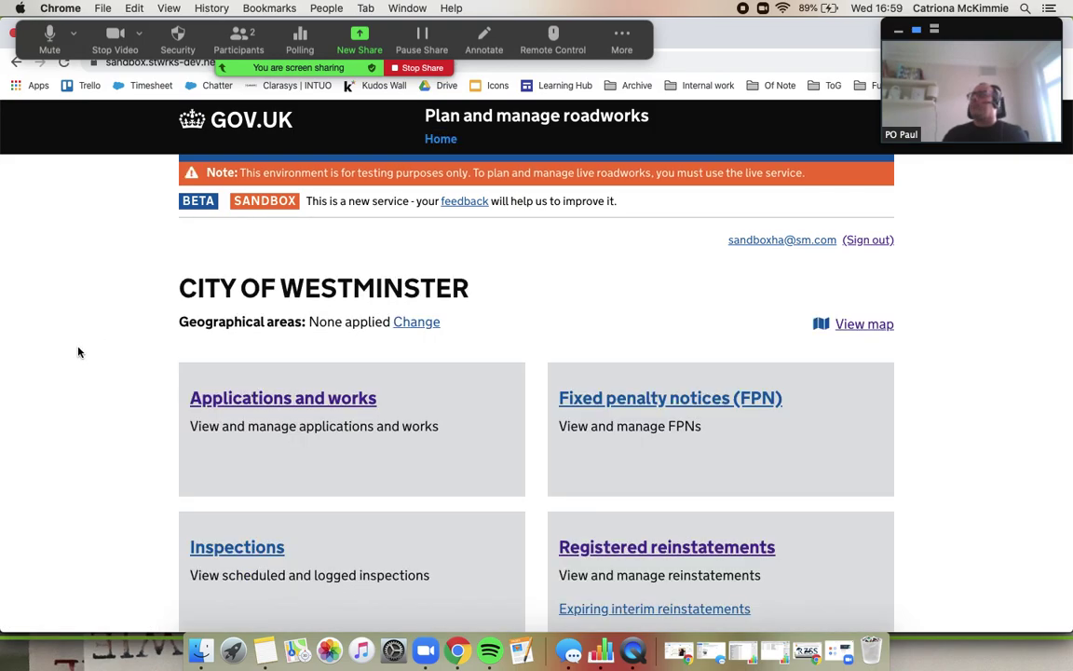
{"action": "scroll", "coordinate": [78, 352], "scroll_direction": "down", "scroll_amount": 2}
{"action": "left_click", "coordinate": [232, 482]}
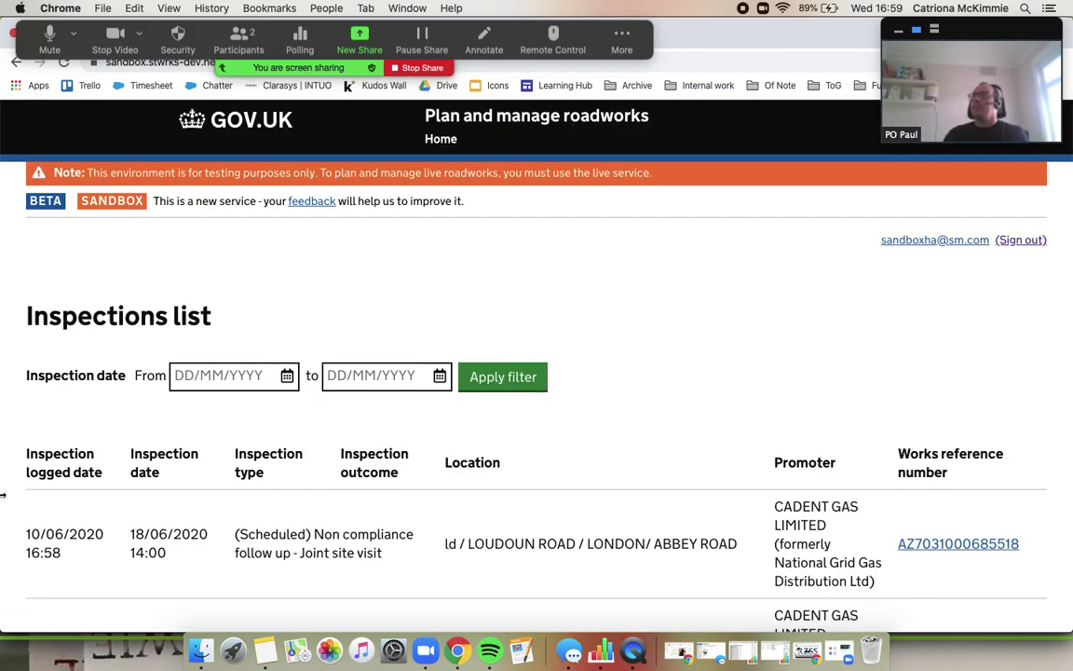
{"action": "scroll", "coordinate": [5, 496], "scroll_direction": "down", "scroll_amount": 5}
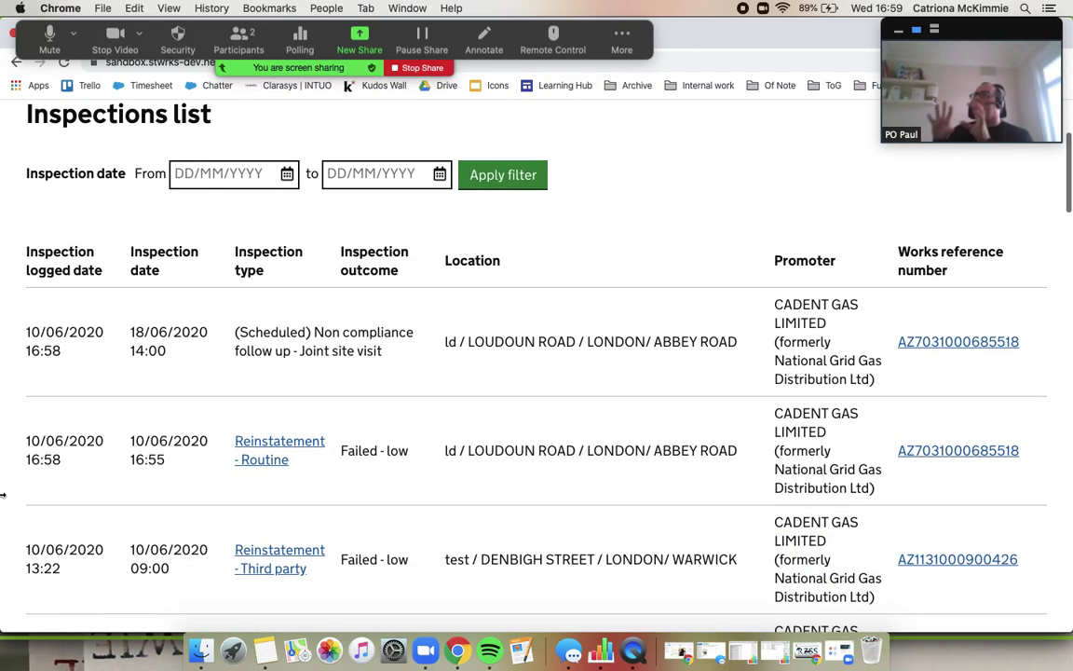